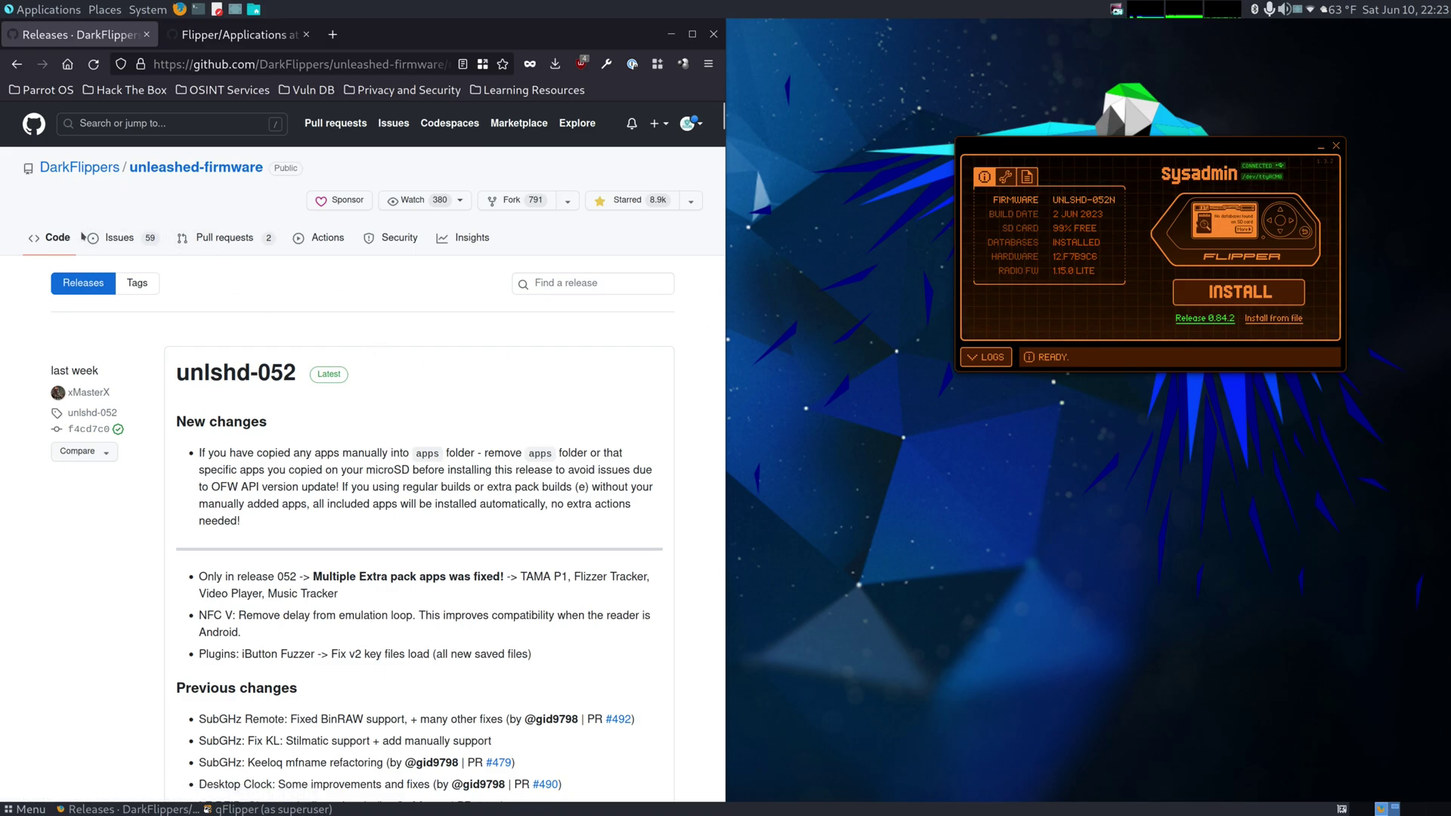
scroll(453, 335, down, 5)
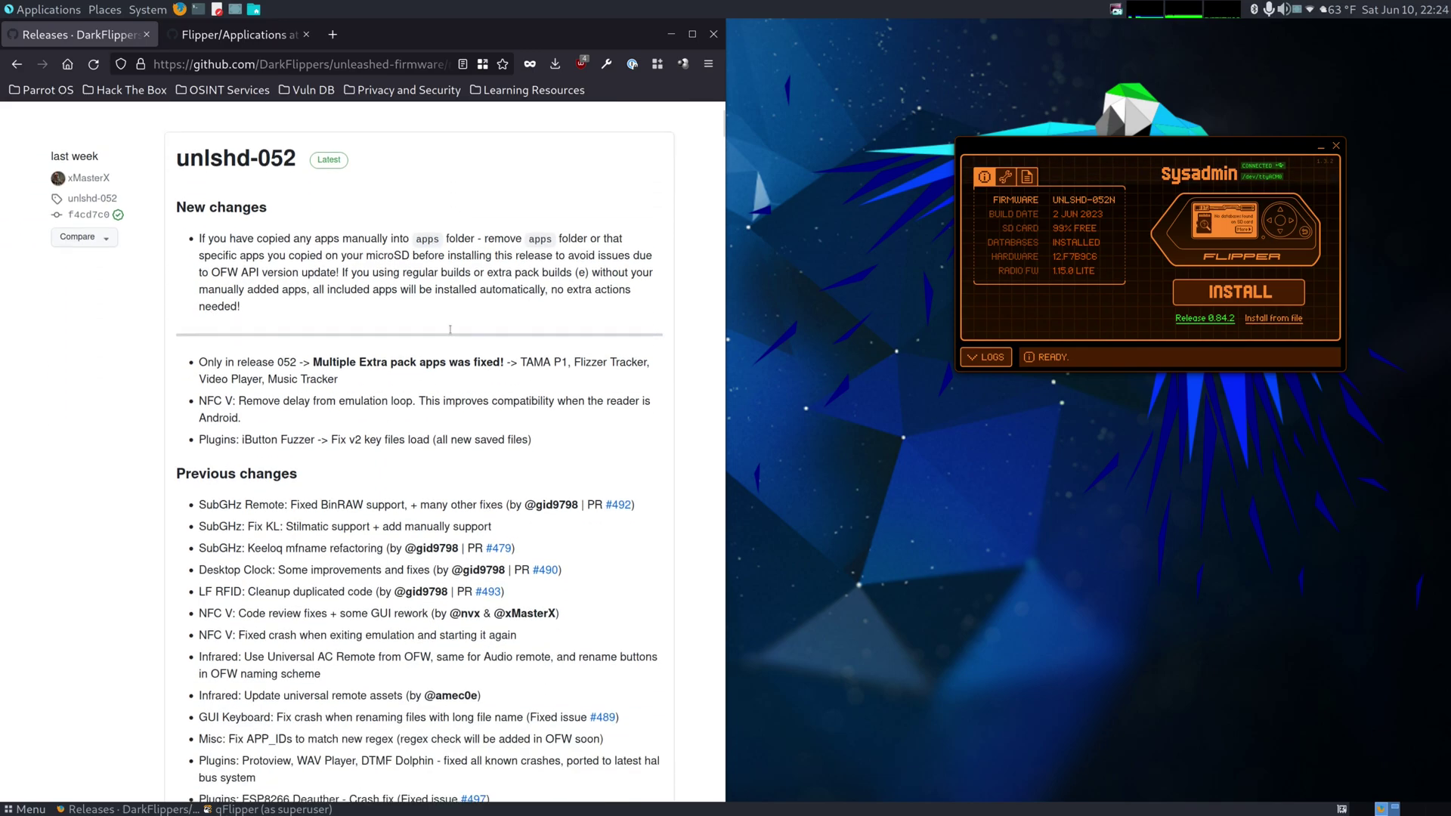
scroll(436, 315, down, 1)
scroll(436, 315, down, 7)
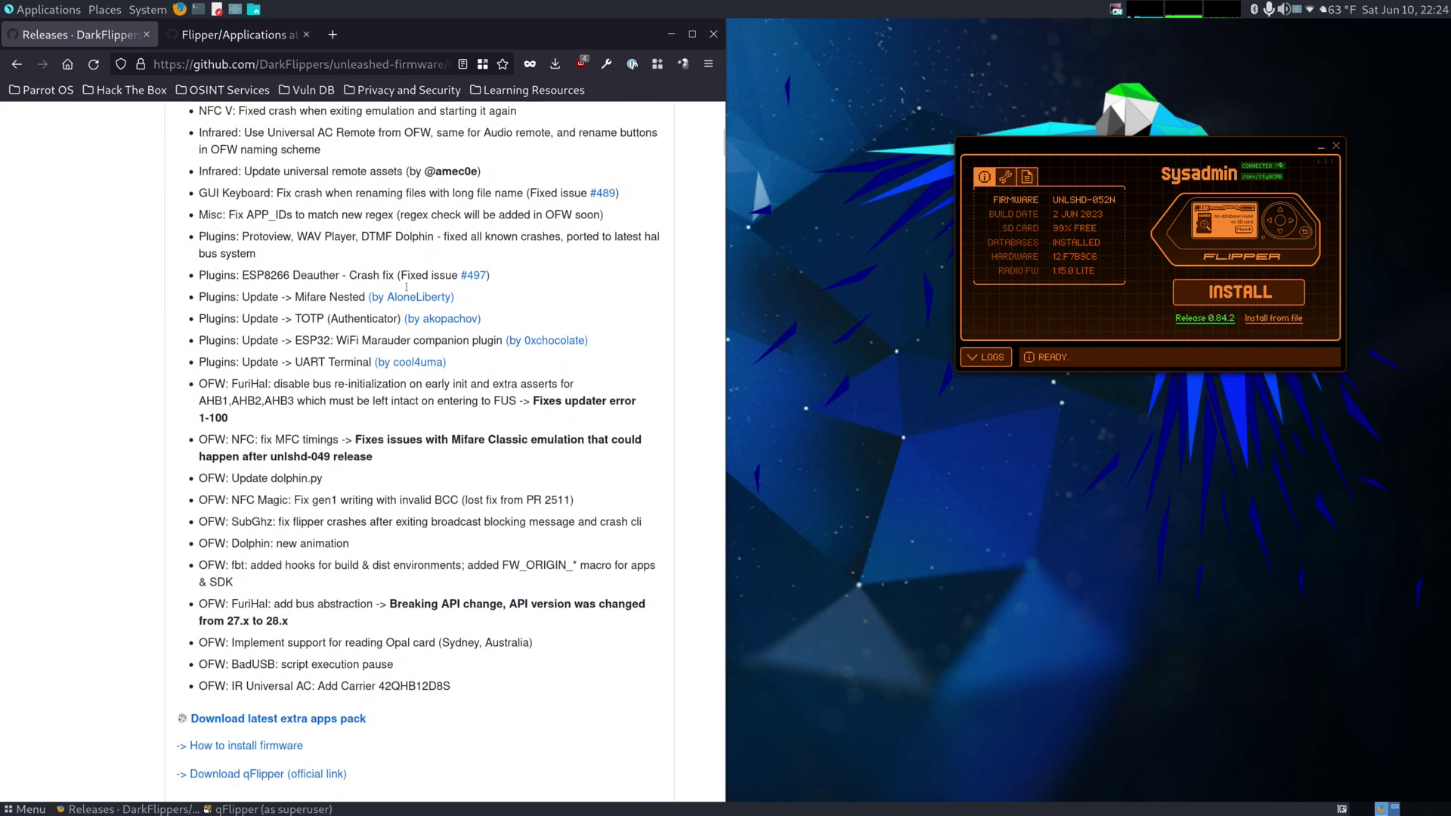
scroll(408, 293, down, 7)
scroll(406, 293, down, 4)
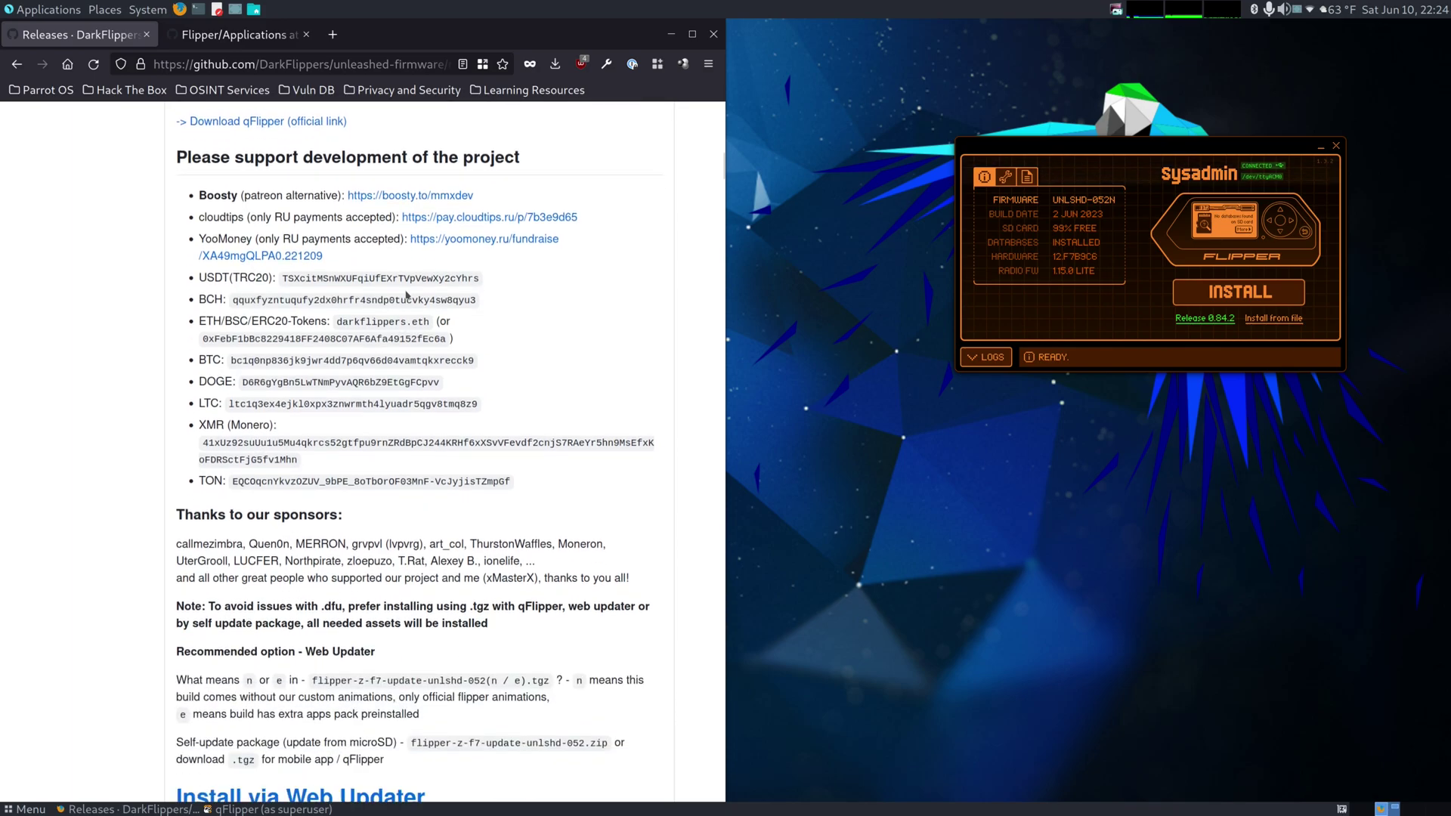
scroll(407, 293, down, 2)
scroll(407, 293, down, 5)
scroll(405, 294, down, 5)
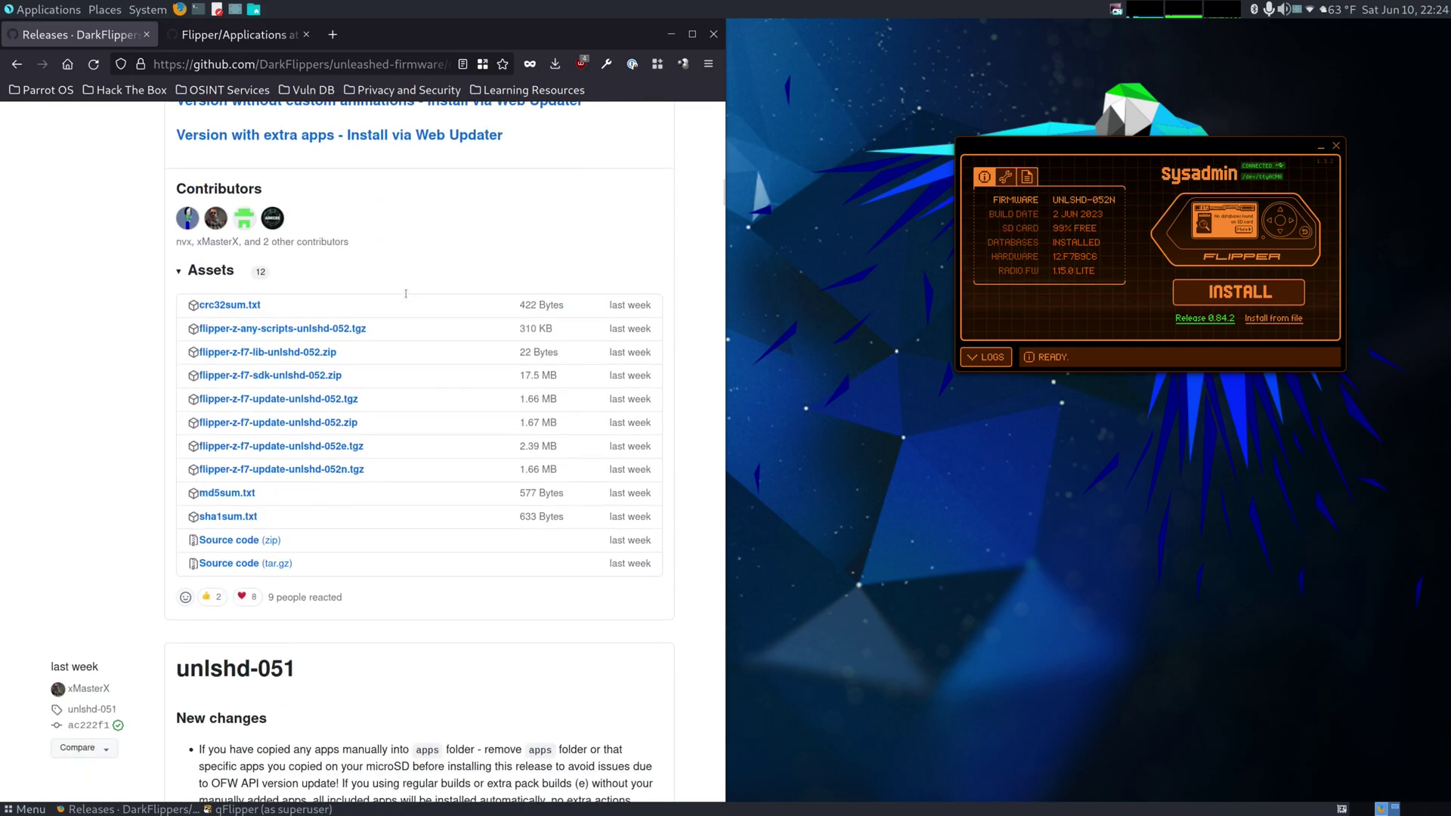
Step: Save flipper-z-f7-update-unlshd-052n.tgz from the unlshd-052 release assets into Downloads
click(340, 477)
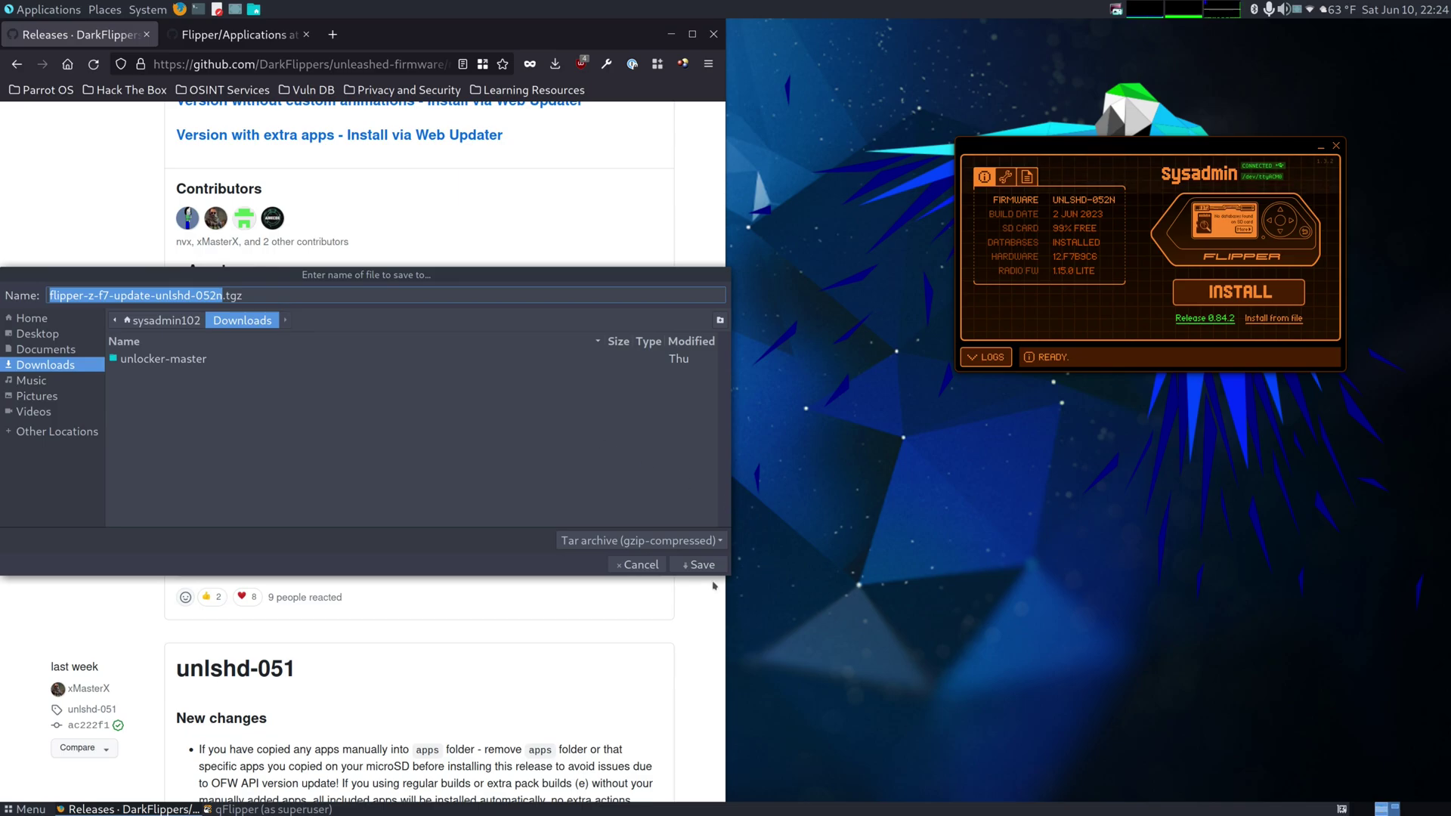
click(699, 564)
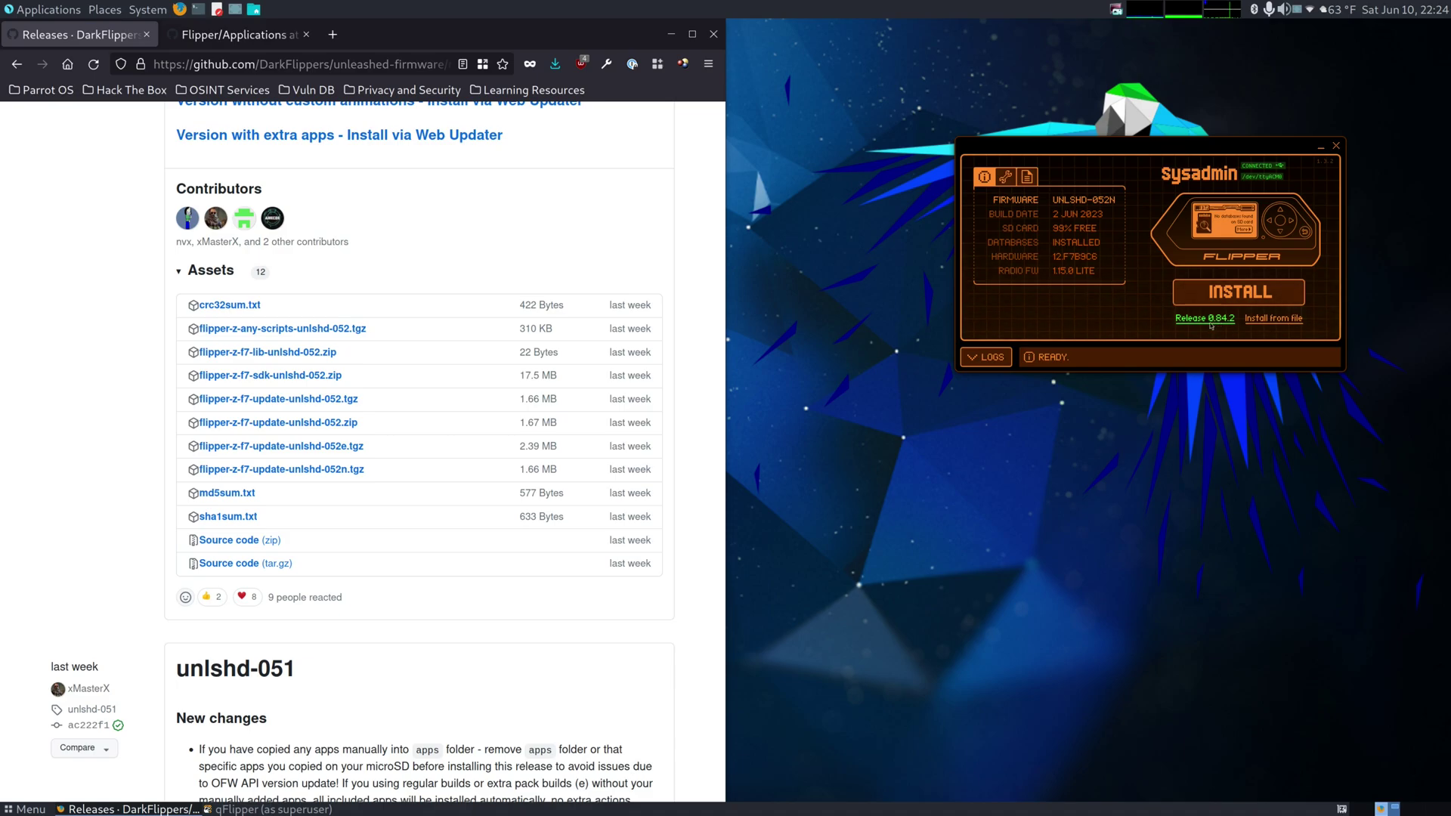
Step: Update the Flipper to official Release 0.84.2 and confirm the firmware update
click(1207, 296)
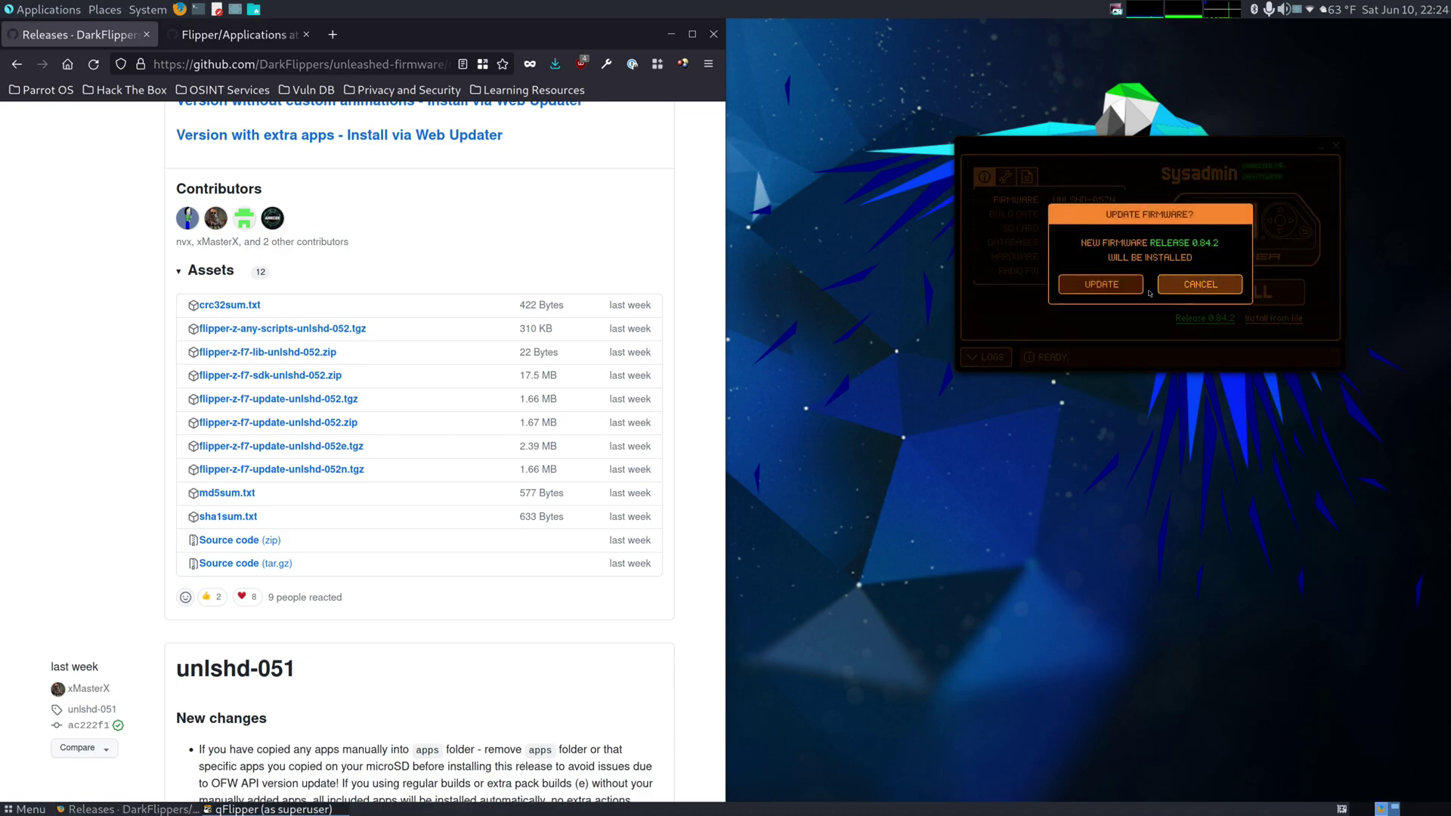
click(1119, 291)
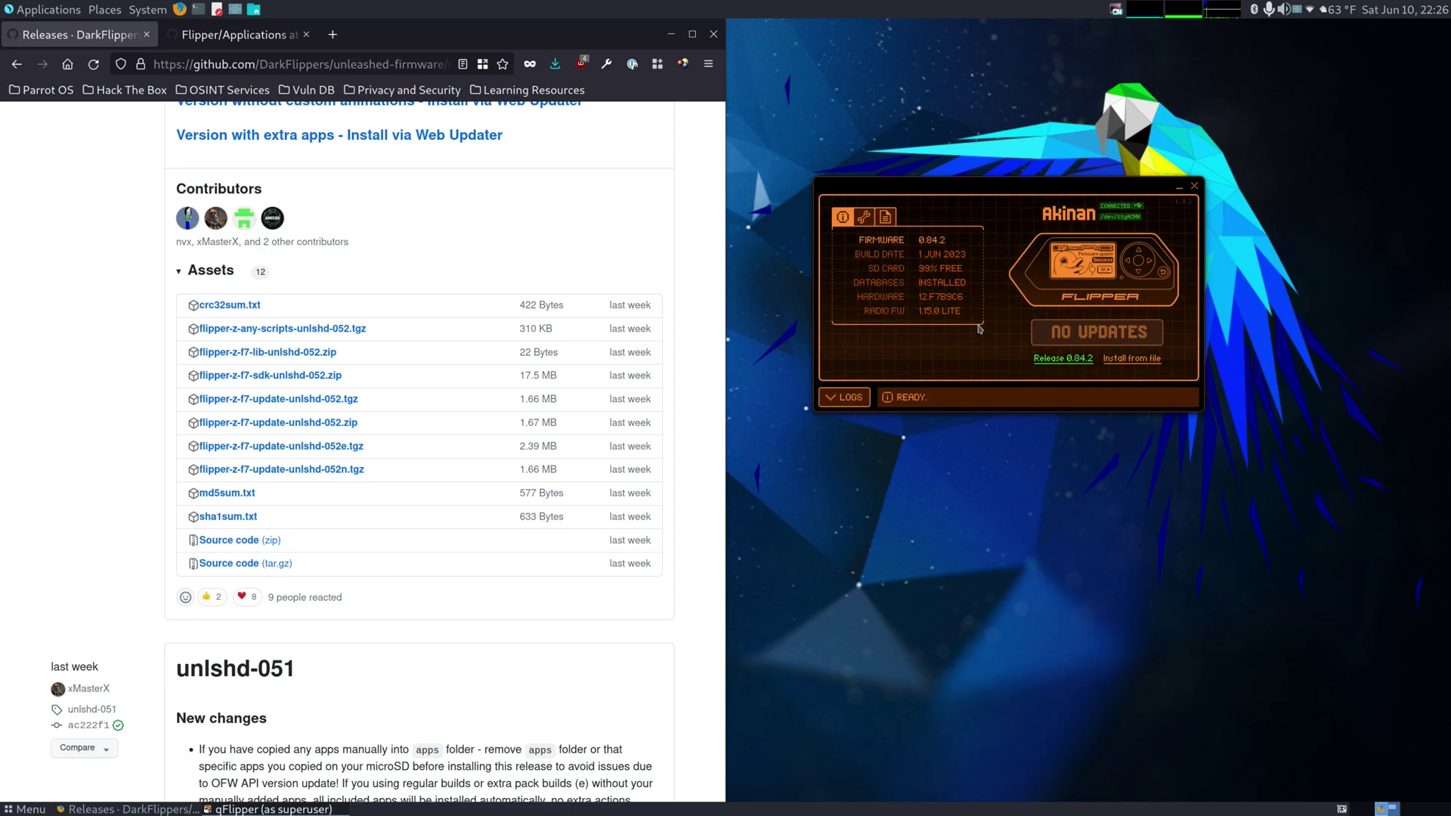
Step: Install flipper-z-f7-update-unlshd-052n.tgz from Downloads as the Flipper's firmware
click(1131, 359)
click(546, 348)
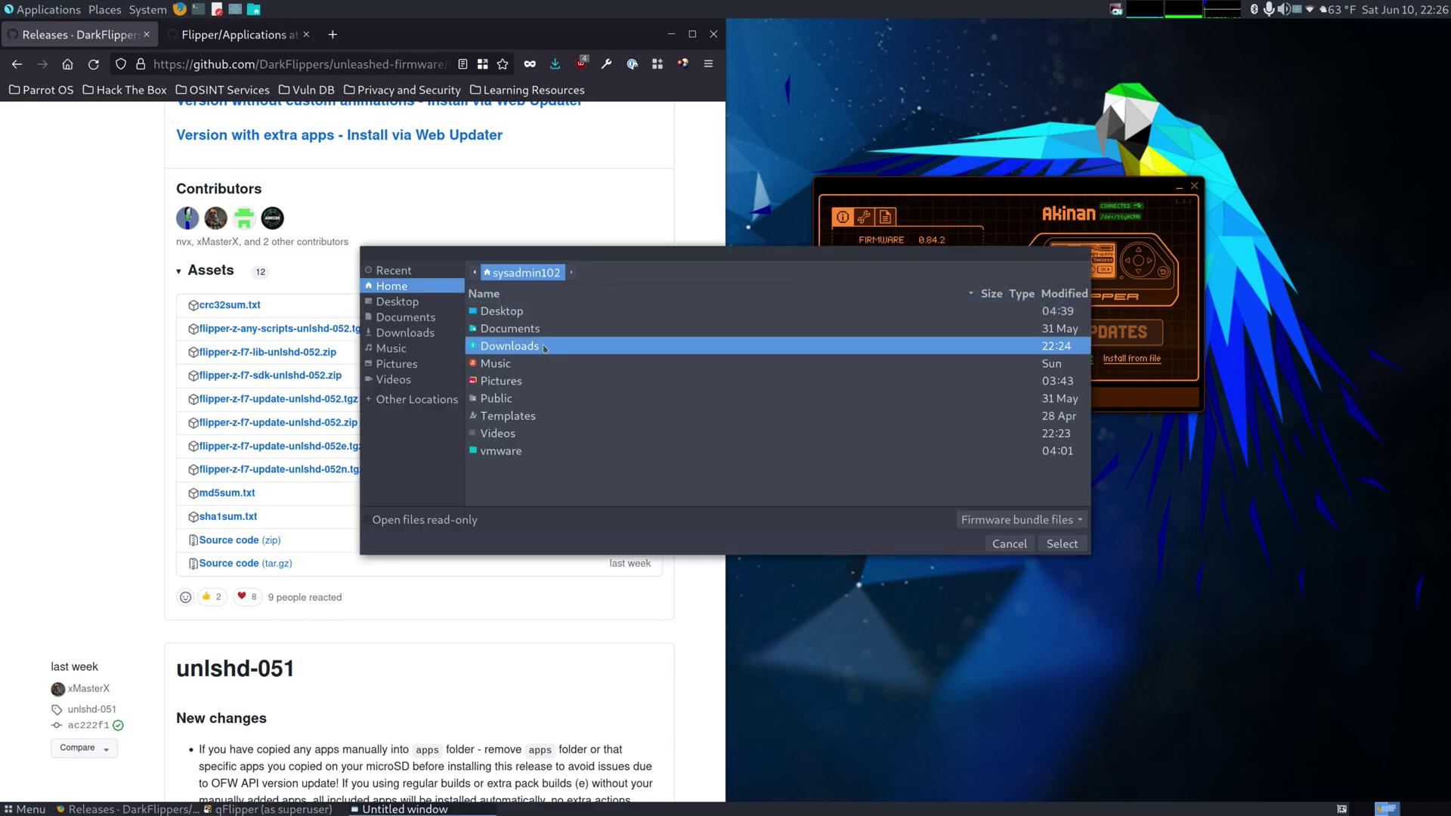
double_click(546, 347)
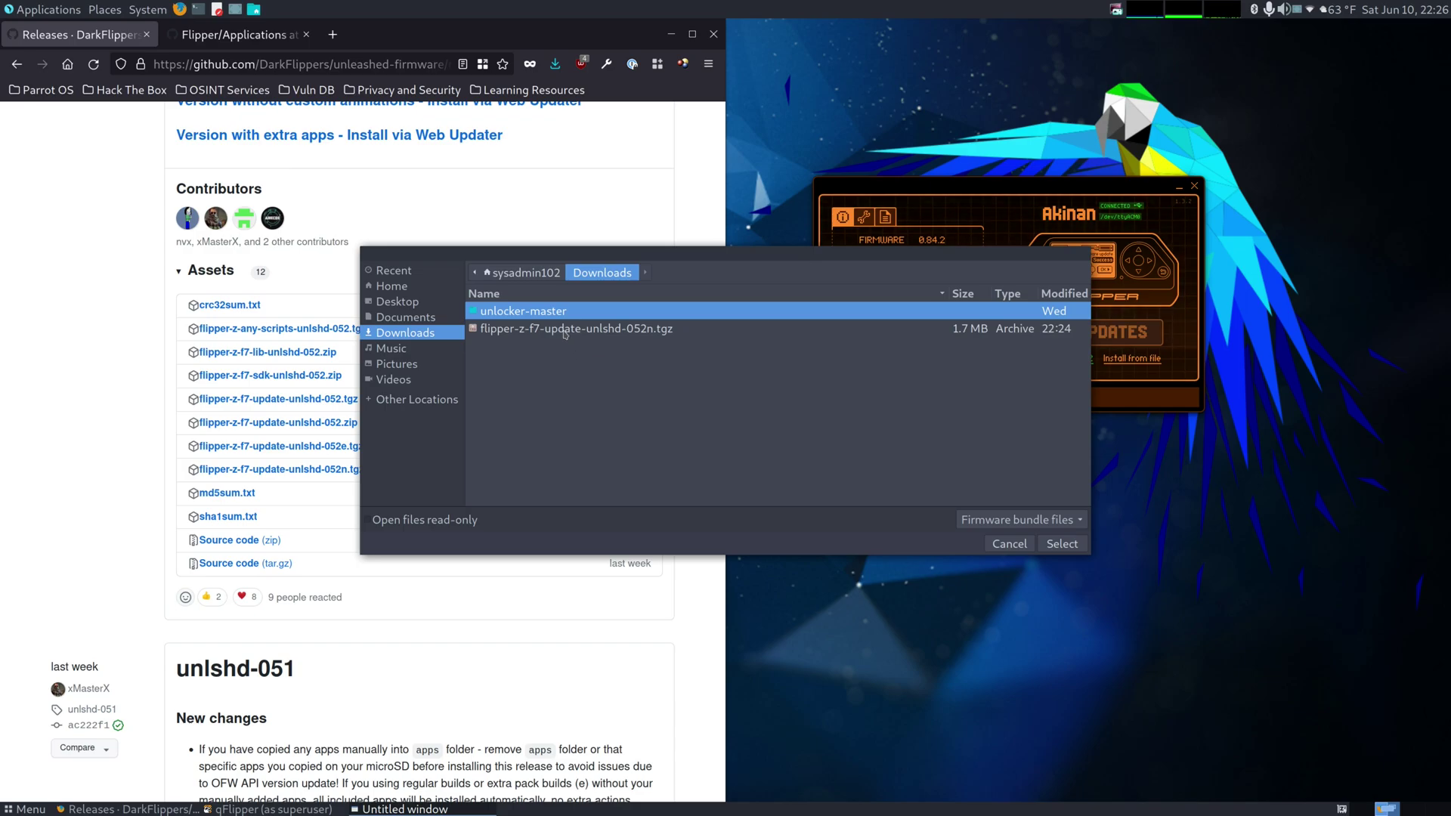
click(564, 329)
click(1062, 544)
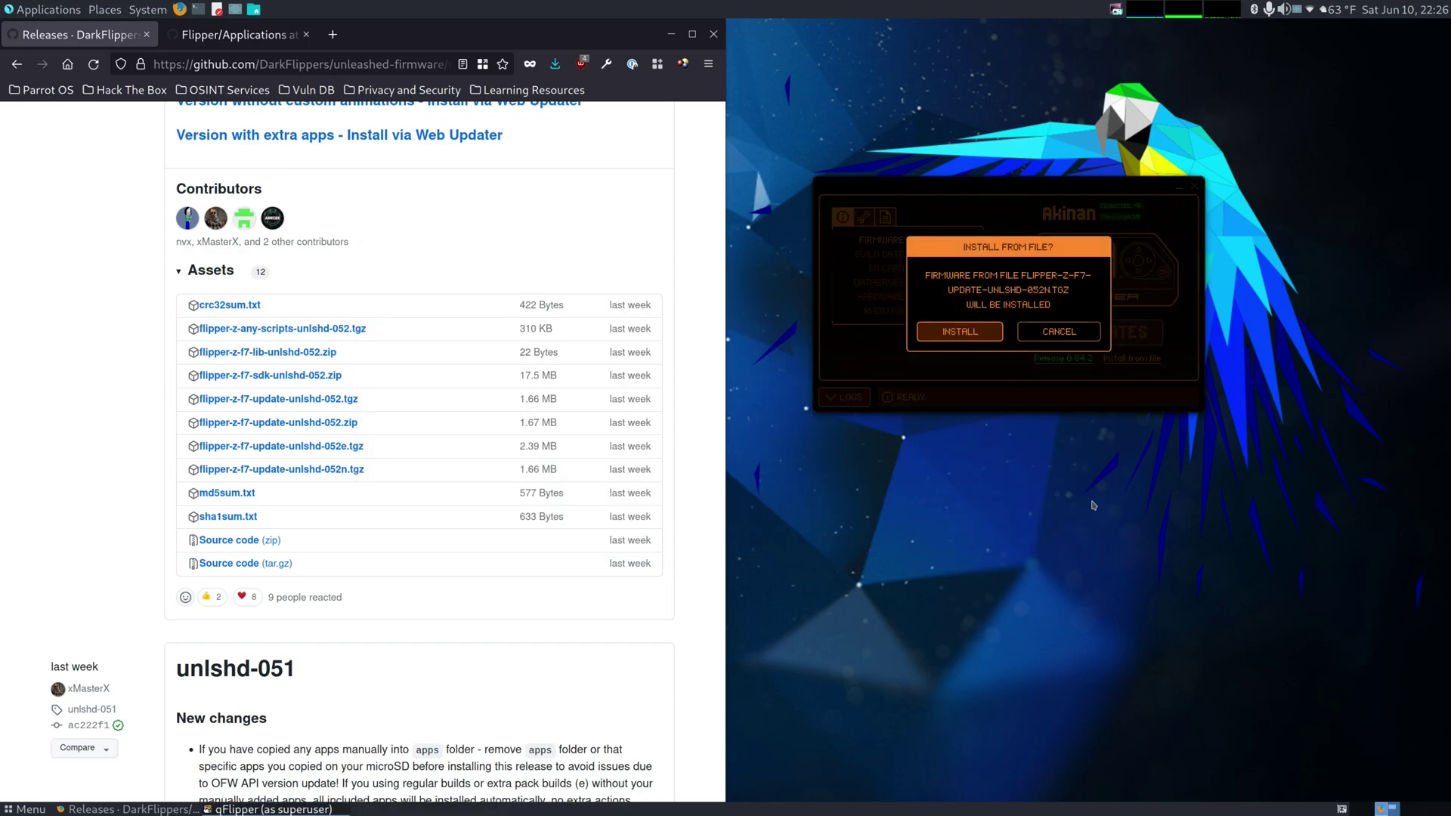
click(959, 332)
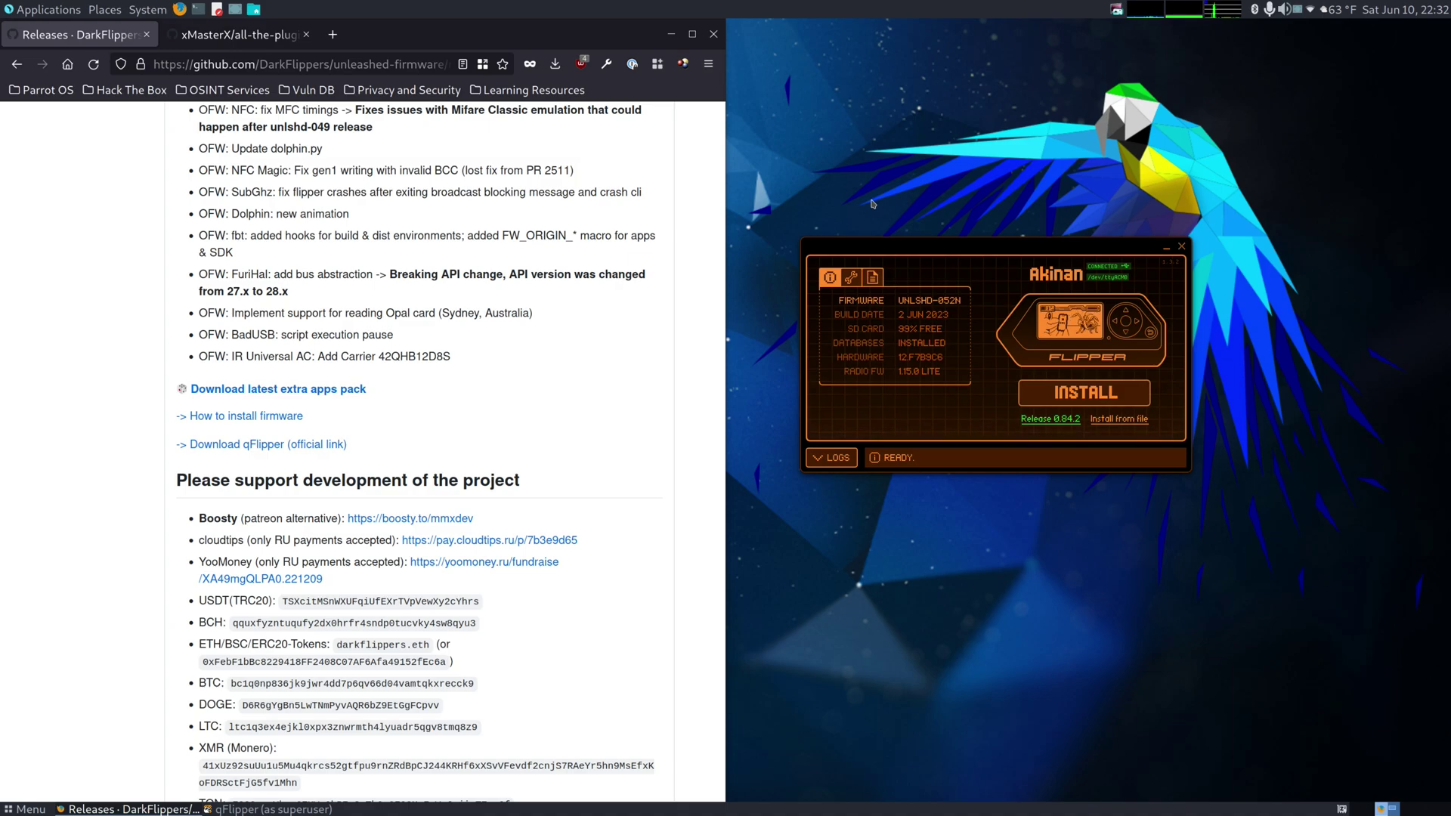
Step: Download all xMasterX all-the-plugins app files as one zip into Downloads
click(238, 34)
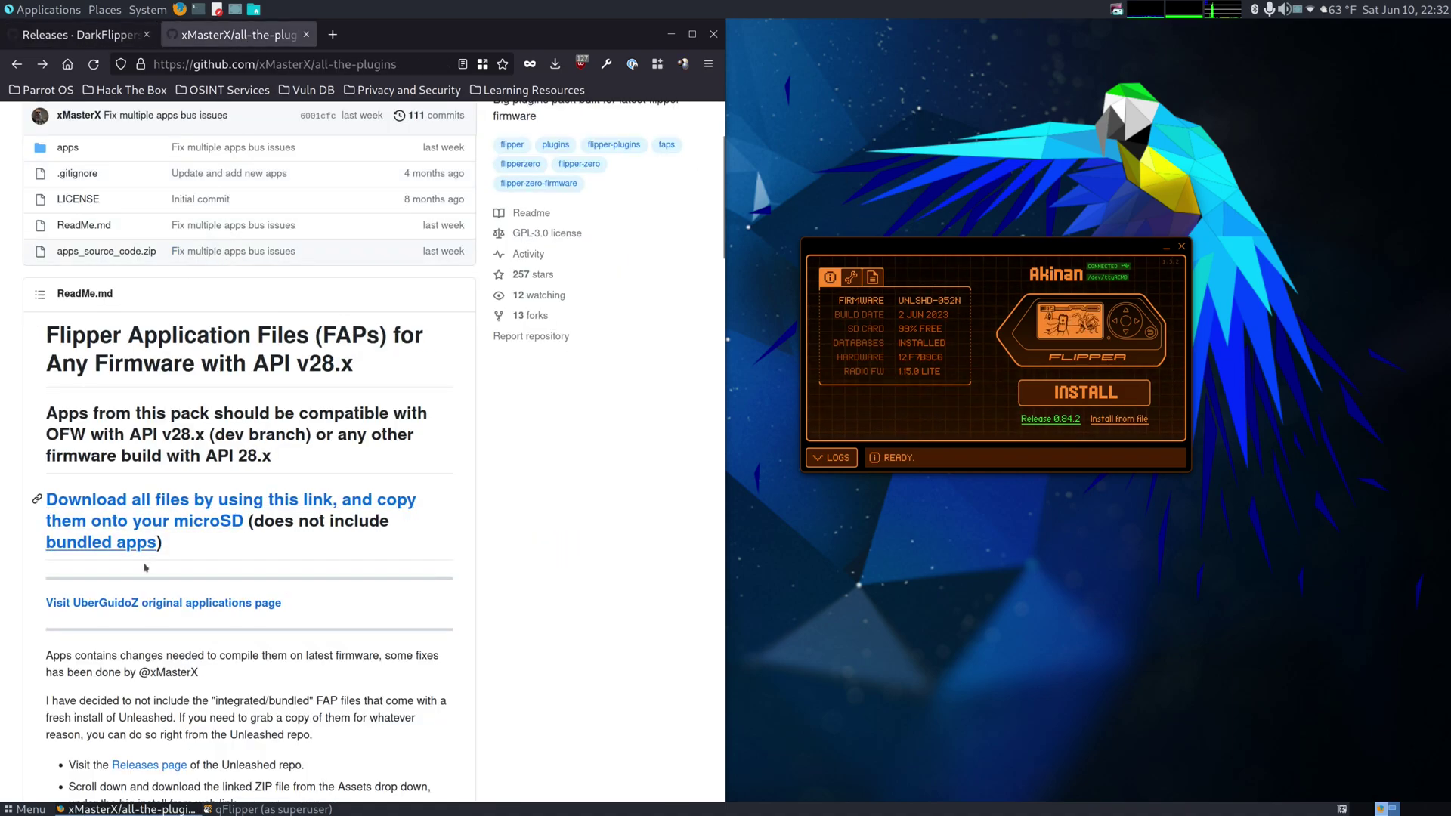
click(159, 509)
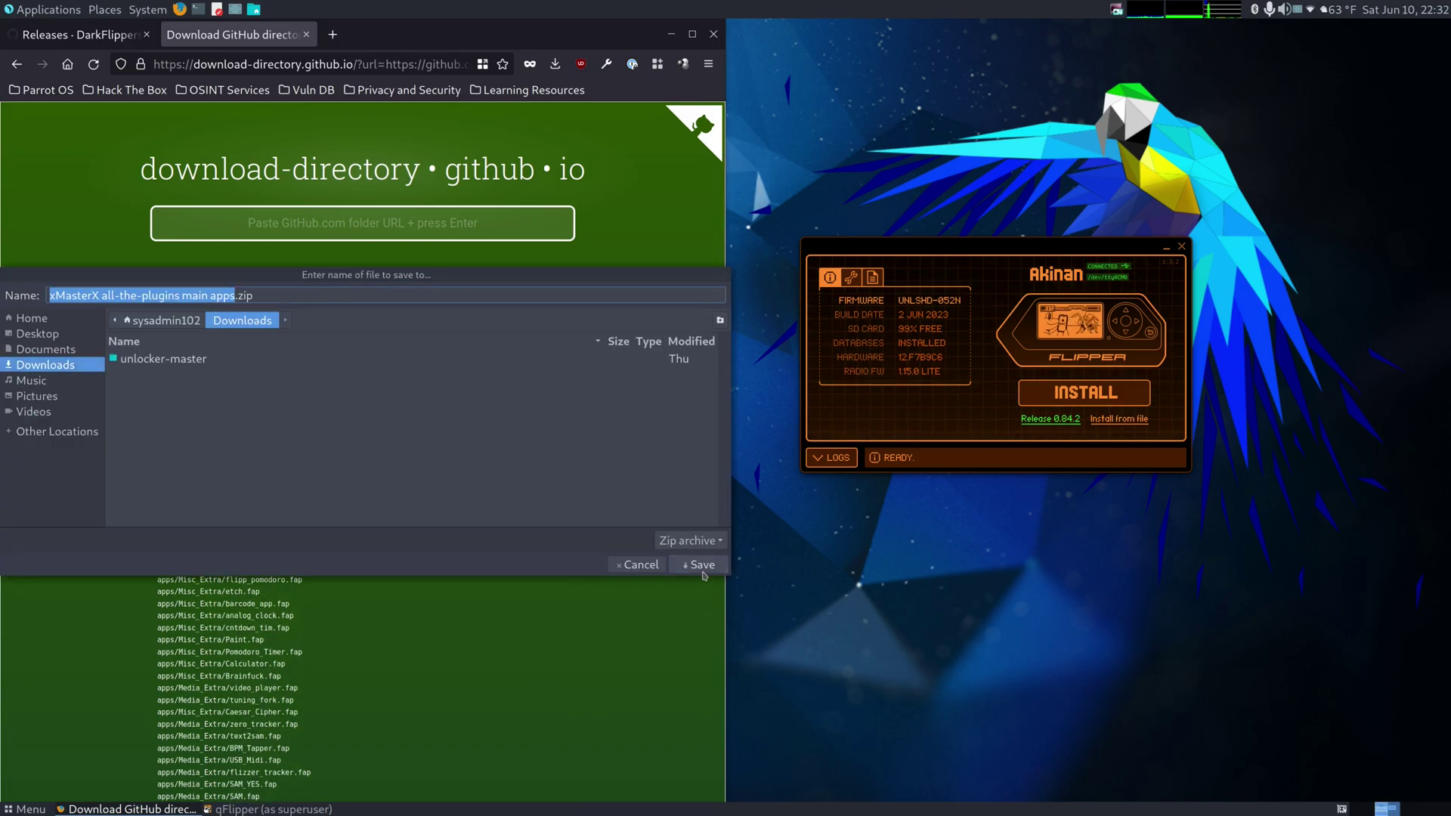
click(699, 565)
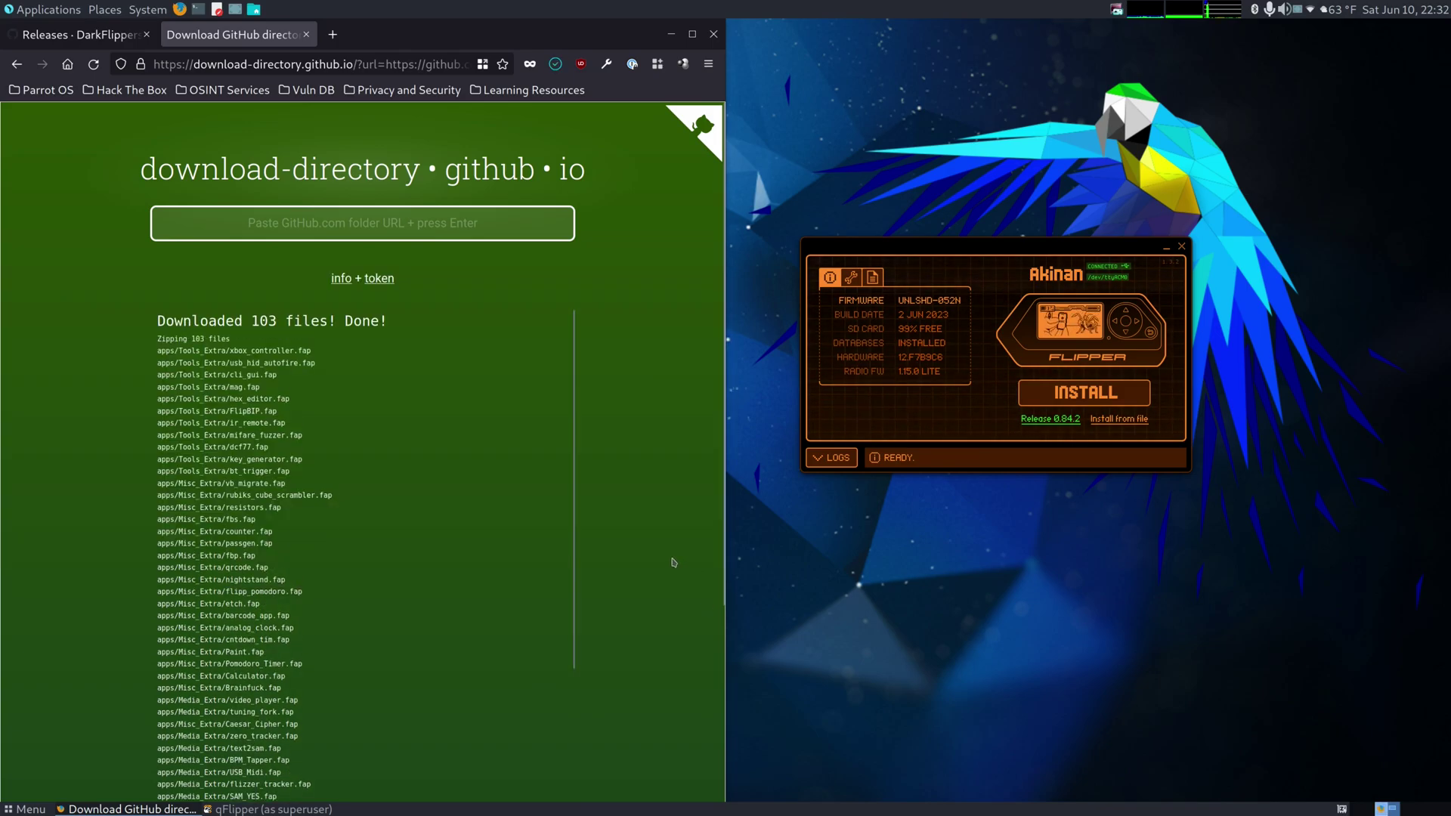
Step: Extract the apps zip in Downloads and open the xMasterX all-the-plugins main apps folder
click(555, 65)
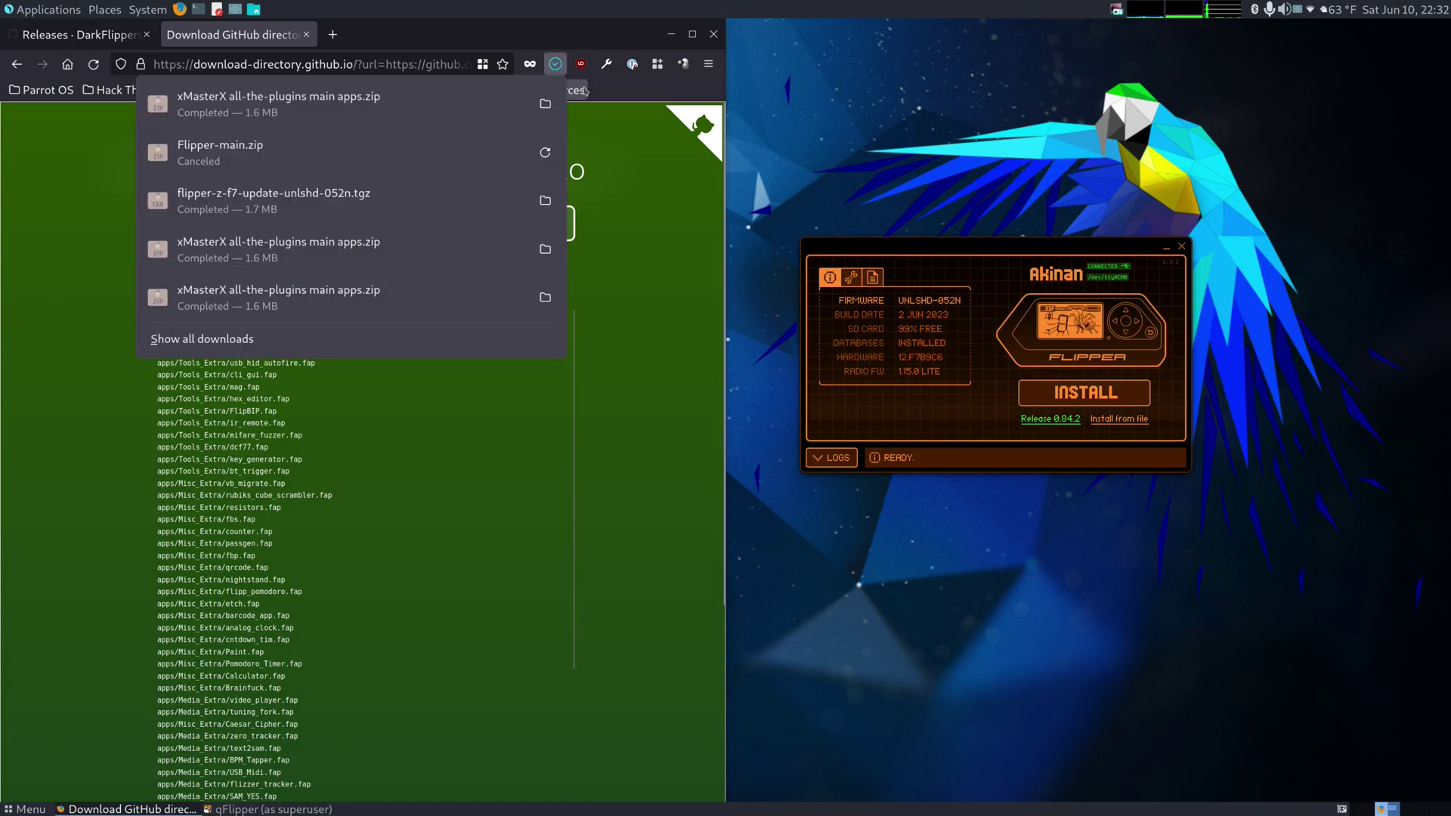
click(546, 105)
click(922, 147)
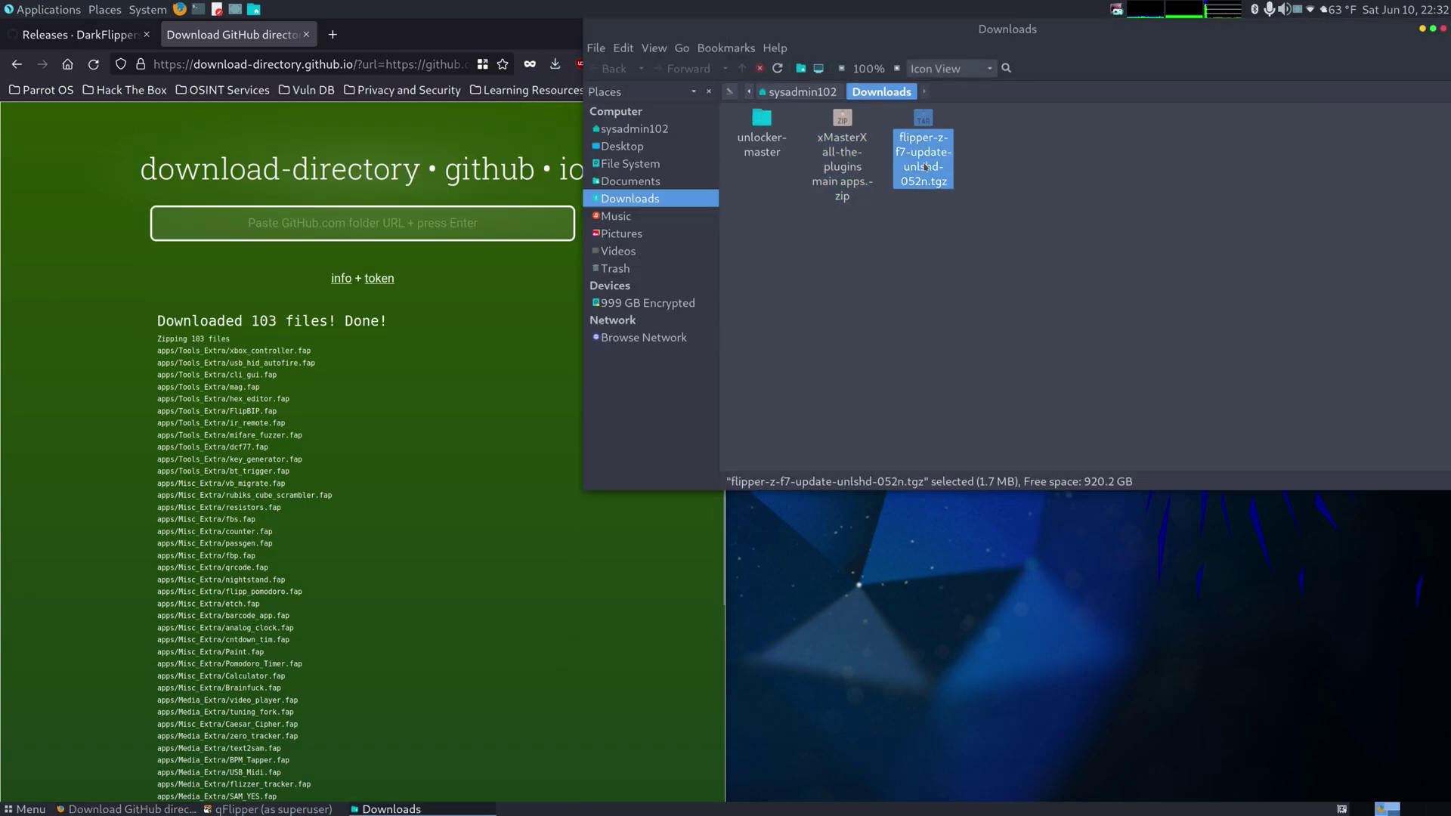
click(855, 182)
right_click(856, 181)
click(896, 416)
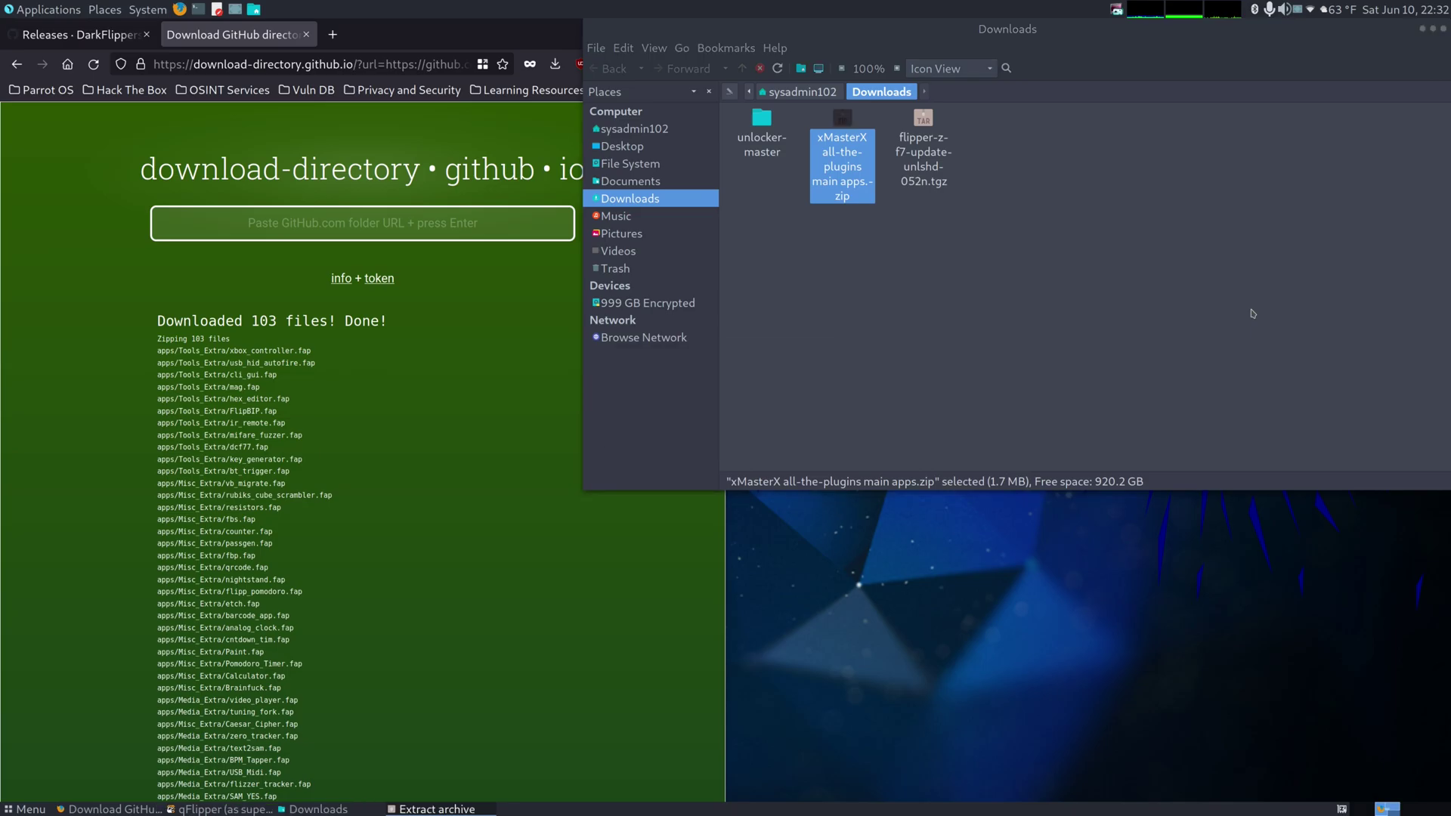
drag(1225, 26, 635, 196)
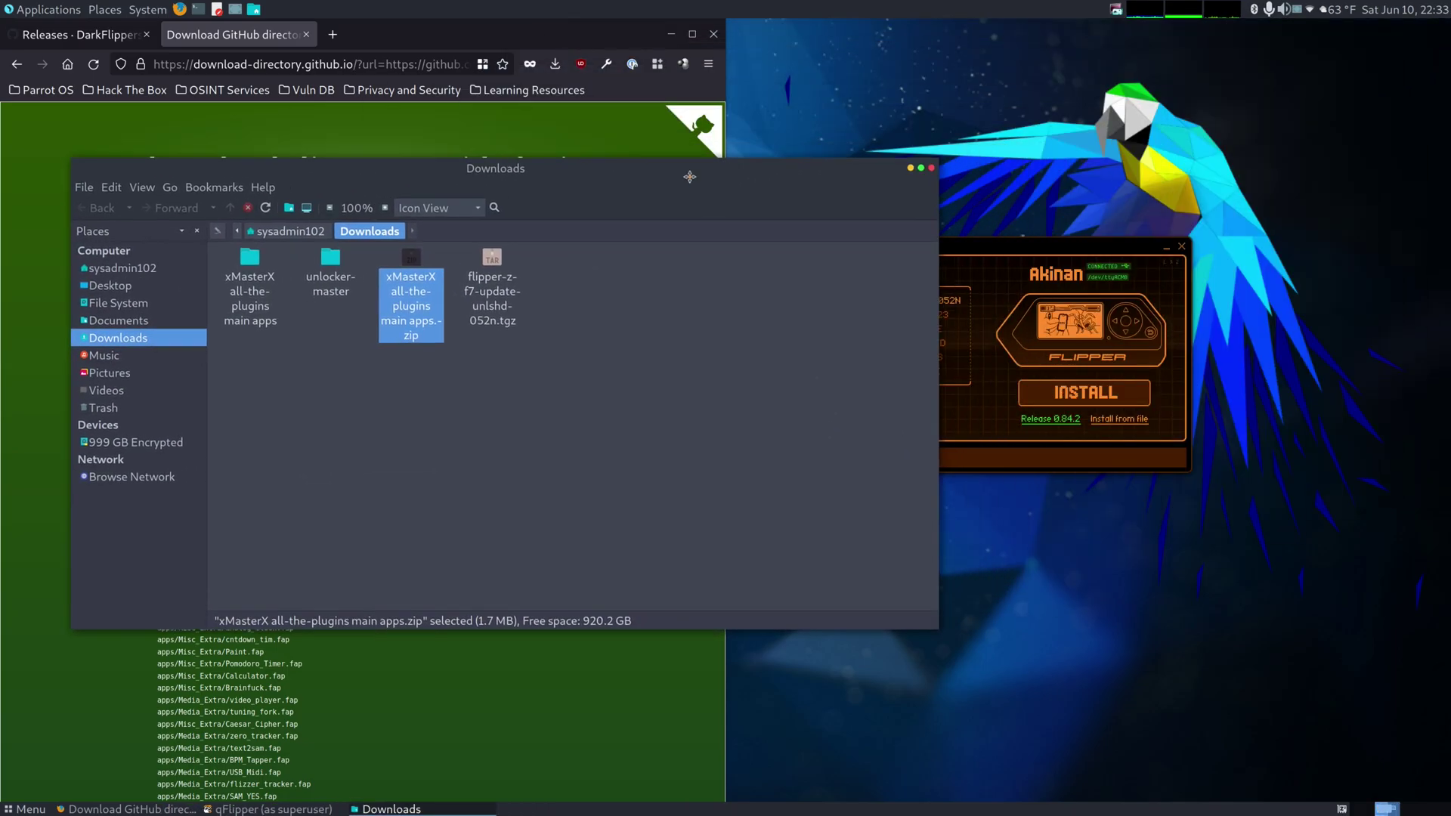
double_click(171, 329)
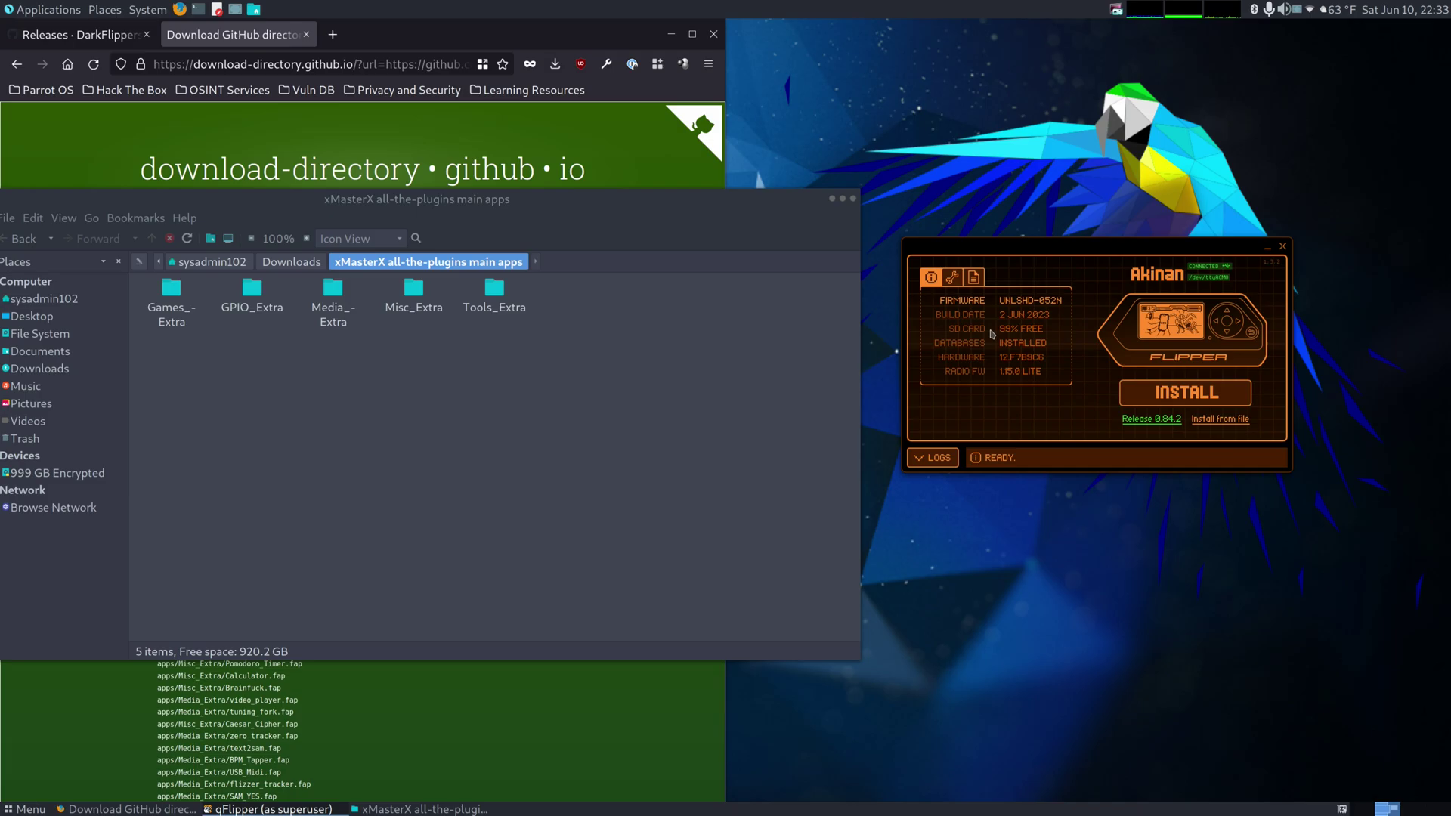
Step: Create a folder named Game_extra in the Flipper's SD Card apps directory
click(972, 278)
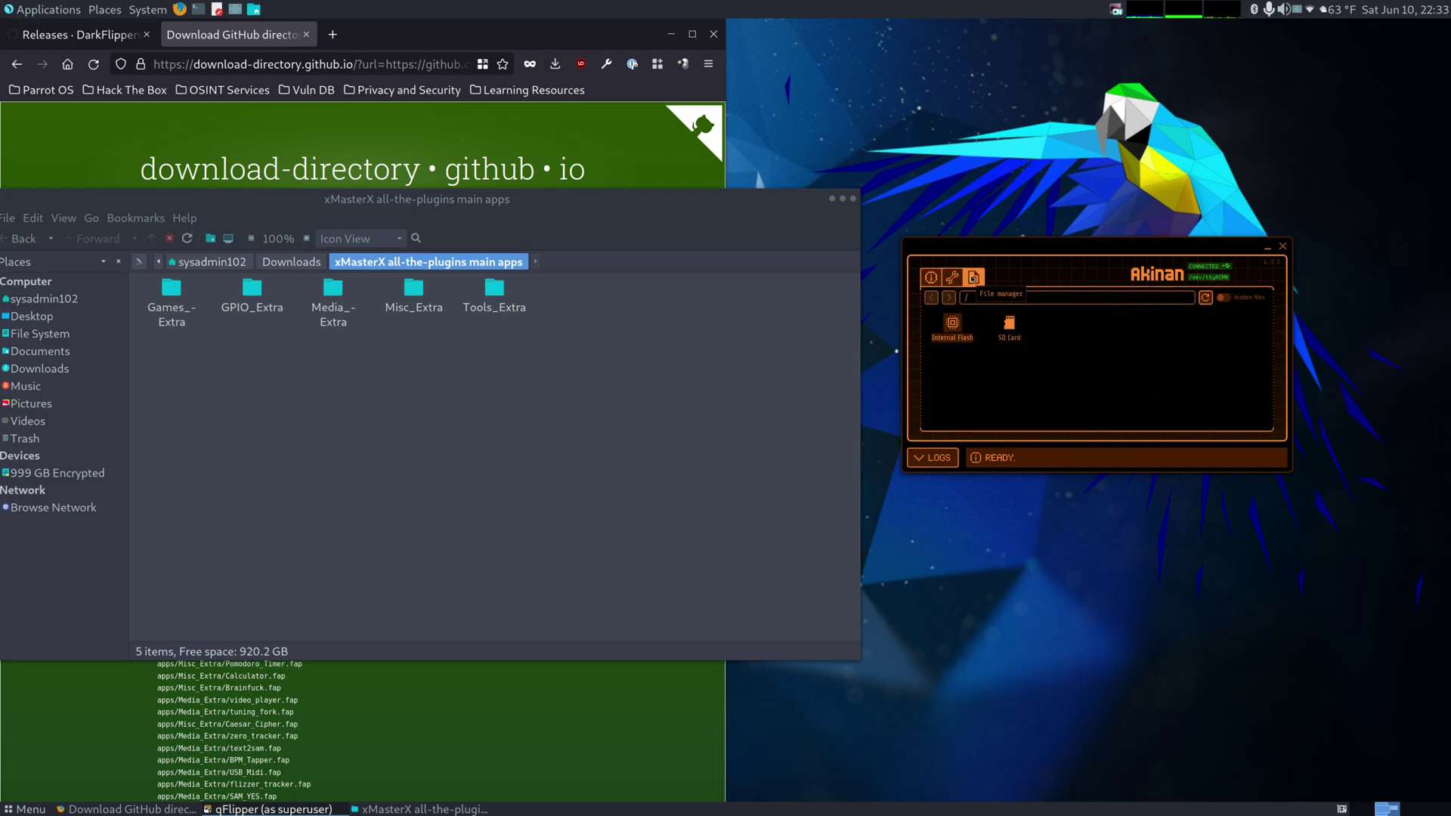
double_click(1004, 323)
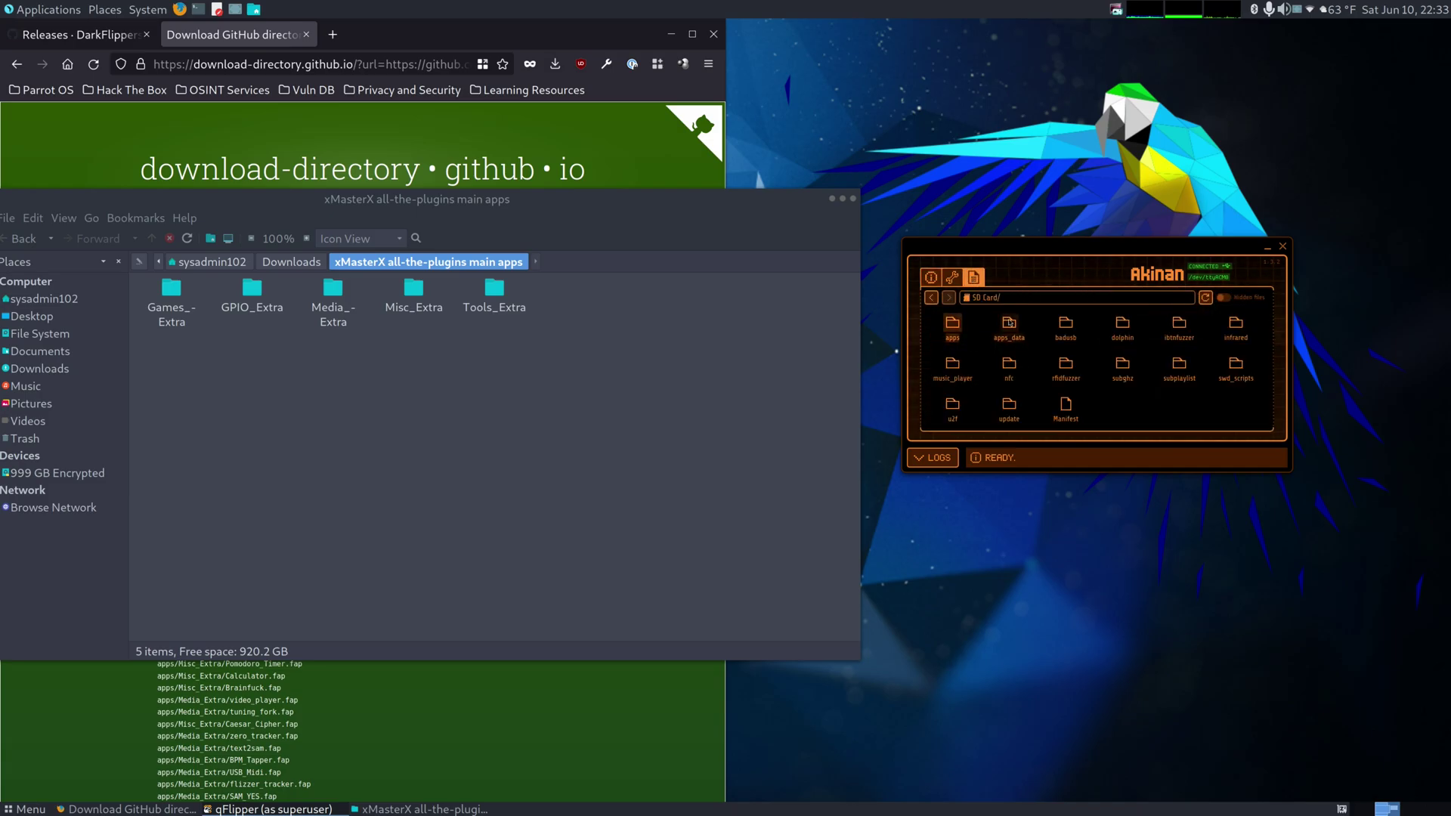
double_click(952, 326)
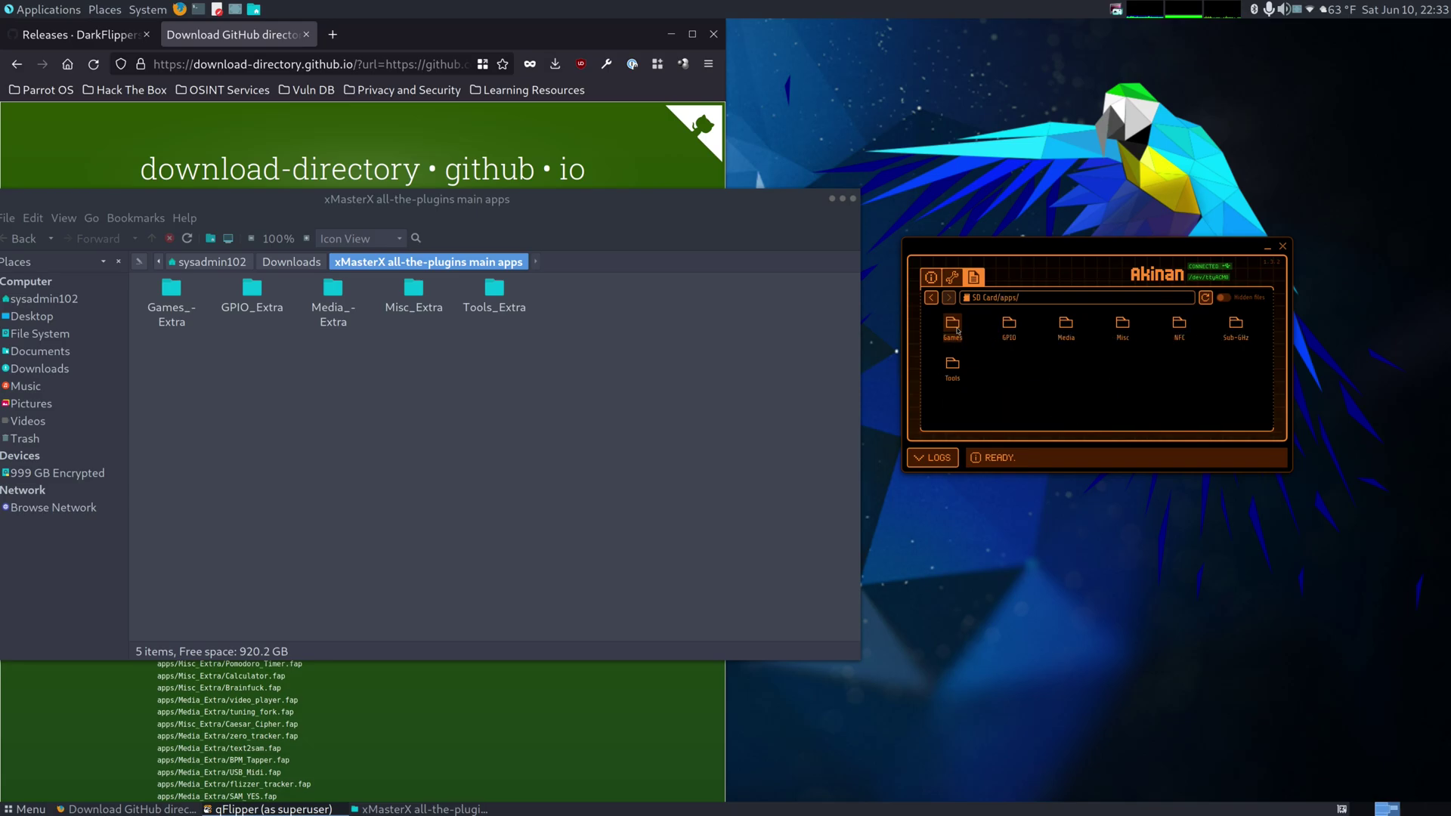
right_click(987, 365)
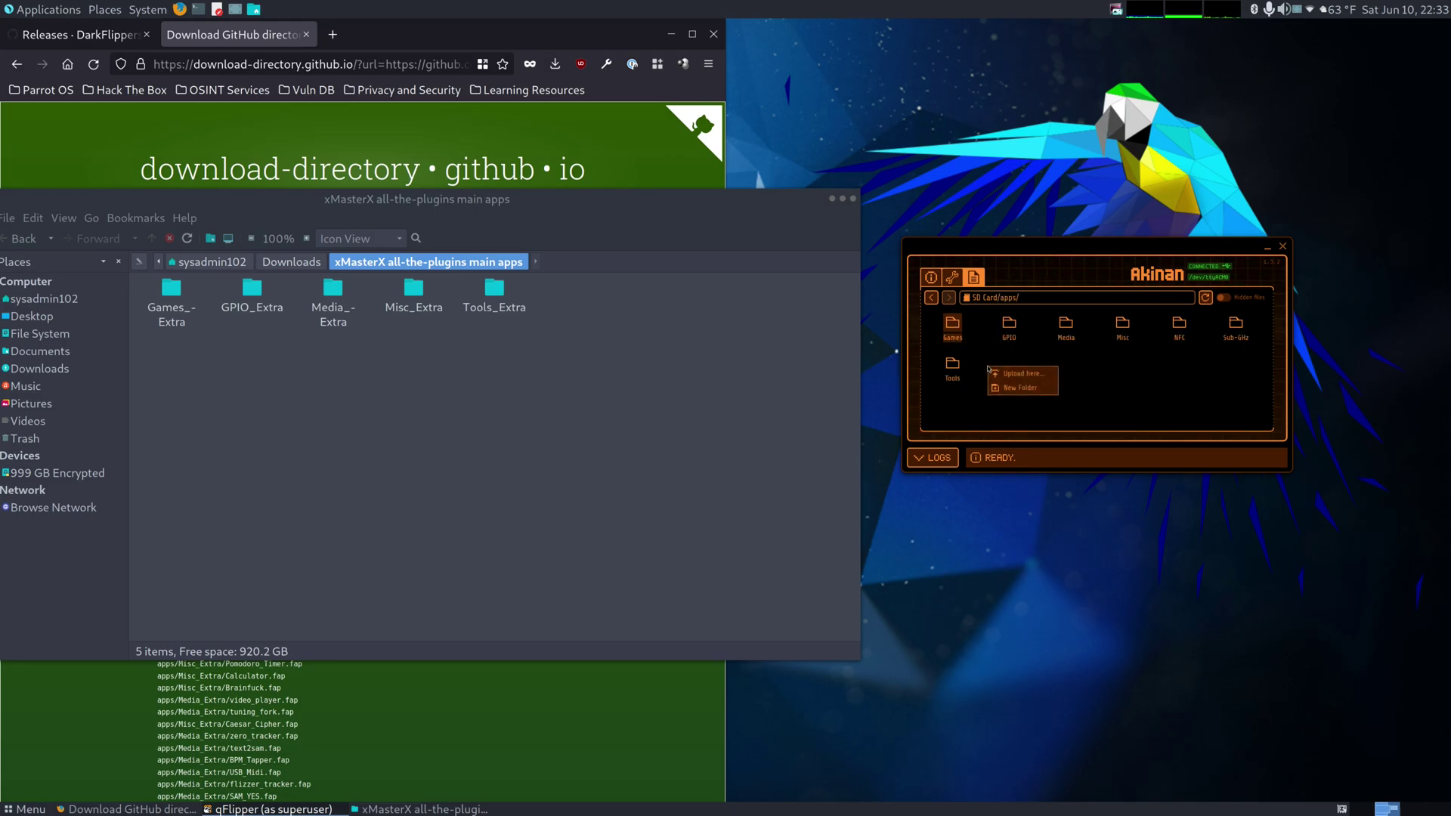
click(1002, 386)
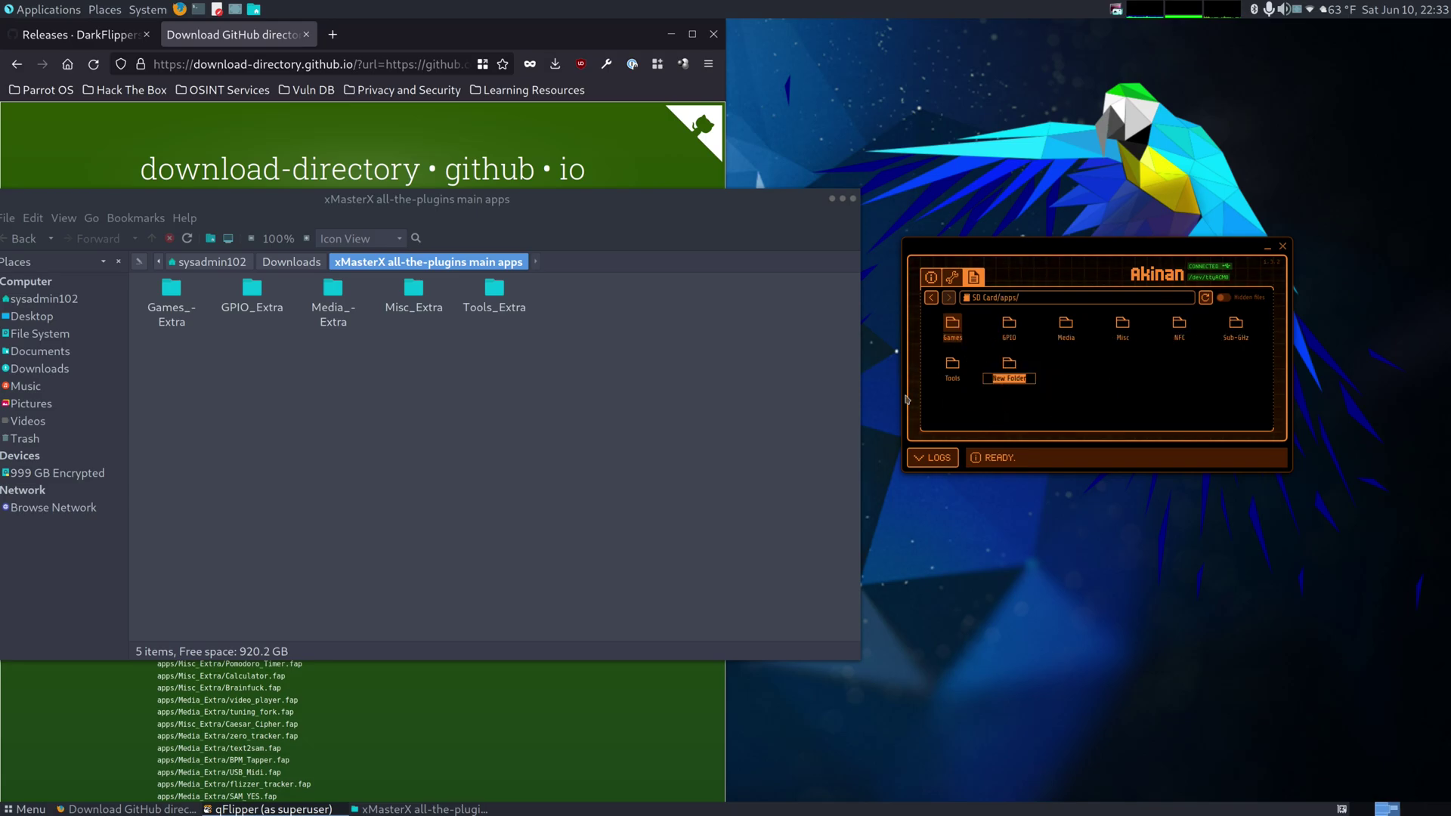
text(g)
key(Return)
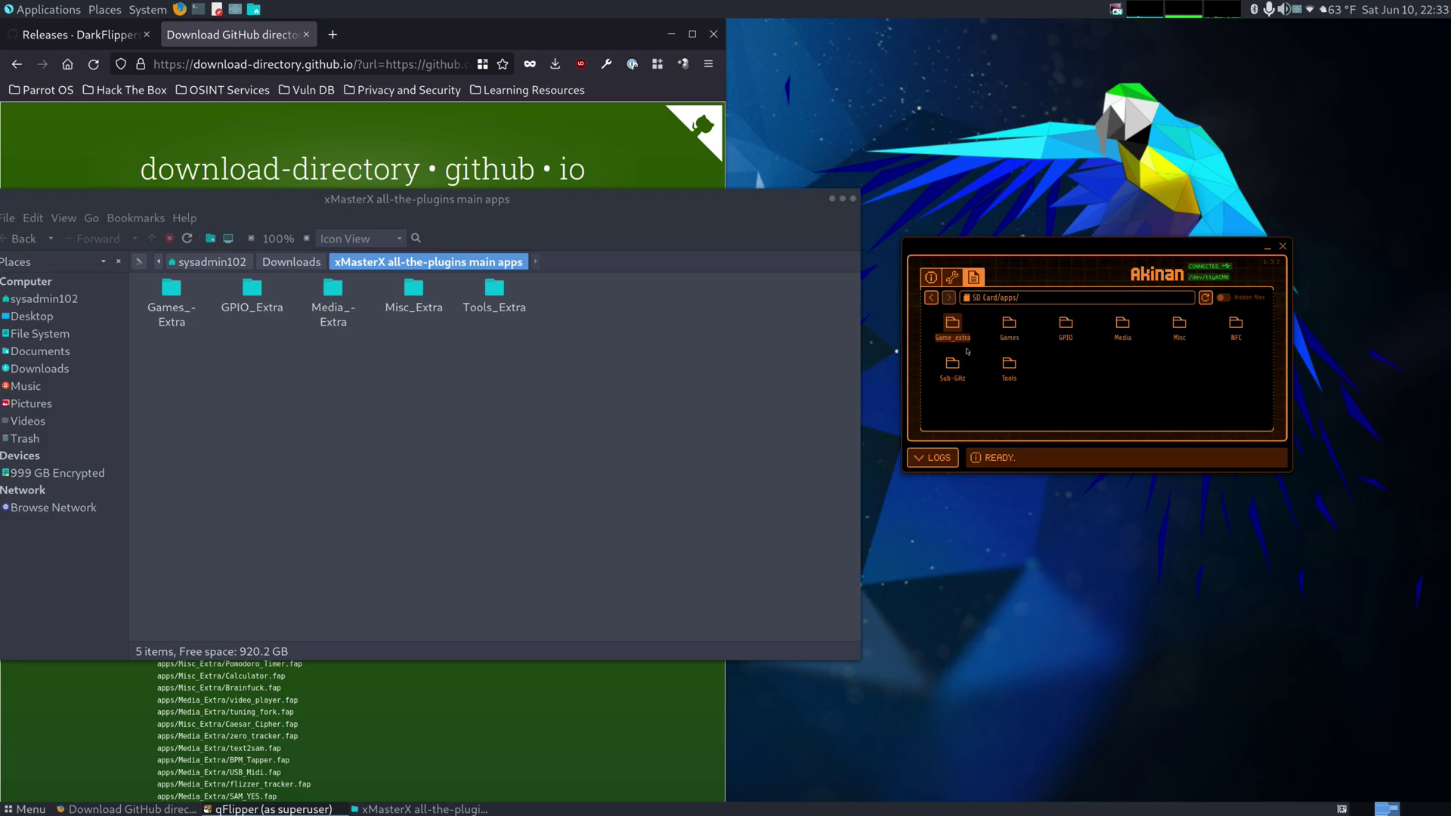
Step: Upload every .fap file from Downloads/xMasterX all-the-plugins main apps/Games_Extra into apps/Game_extra
double_click(949, 326)
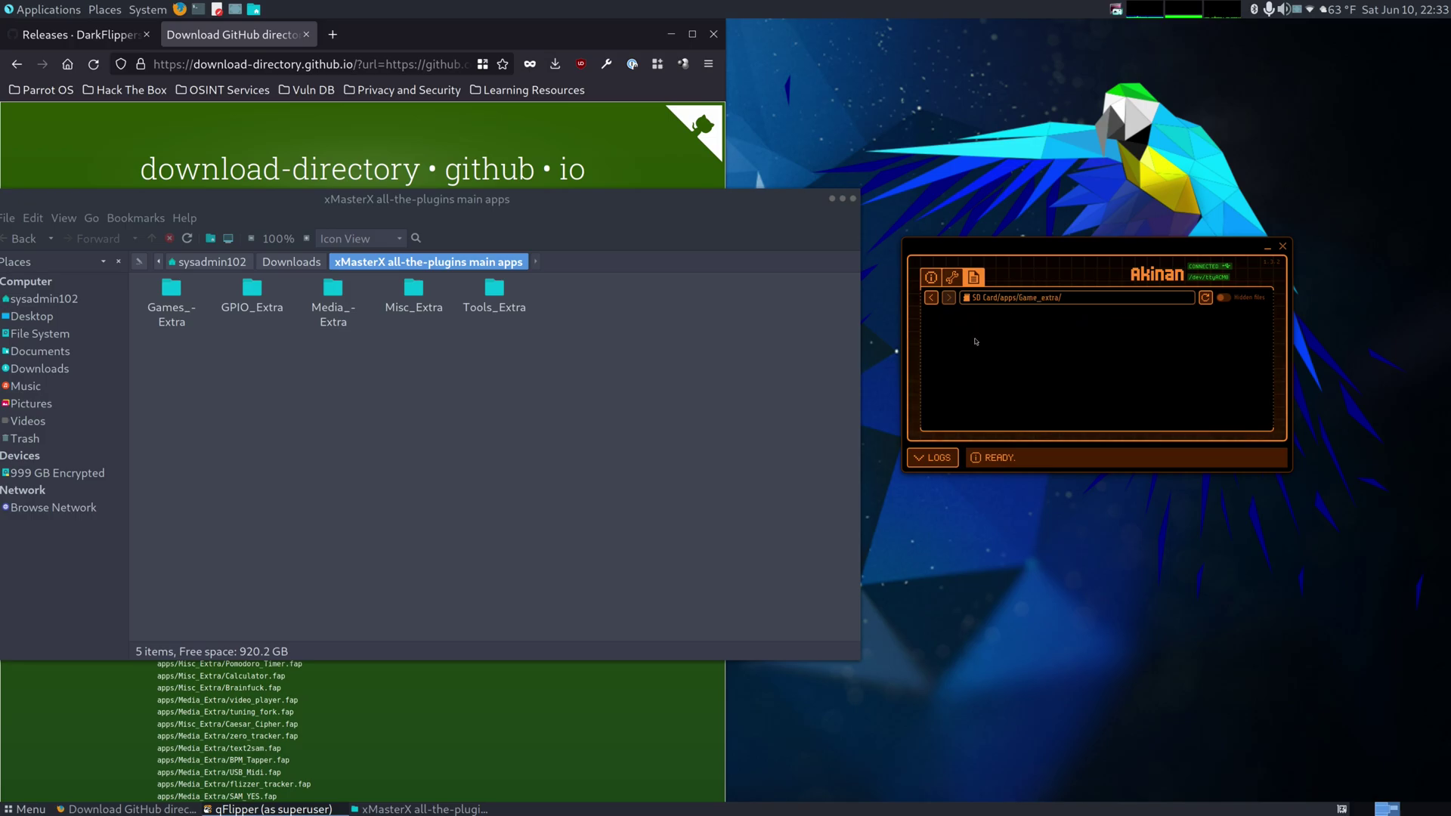
right_click(980, 325)
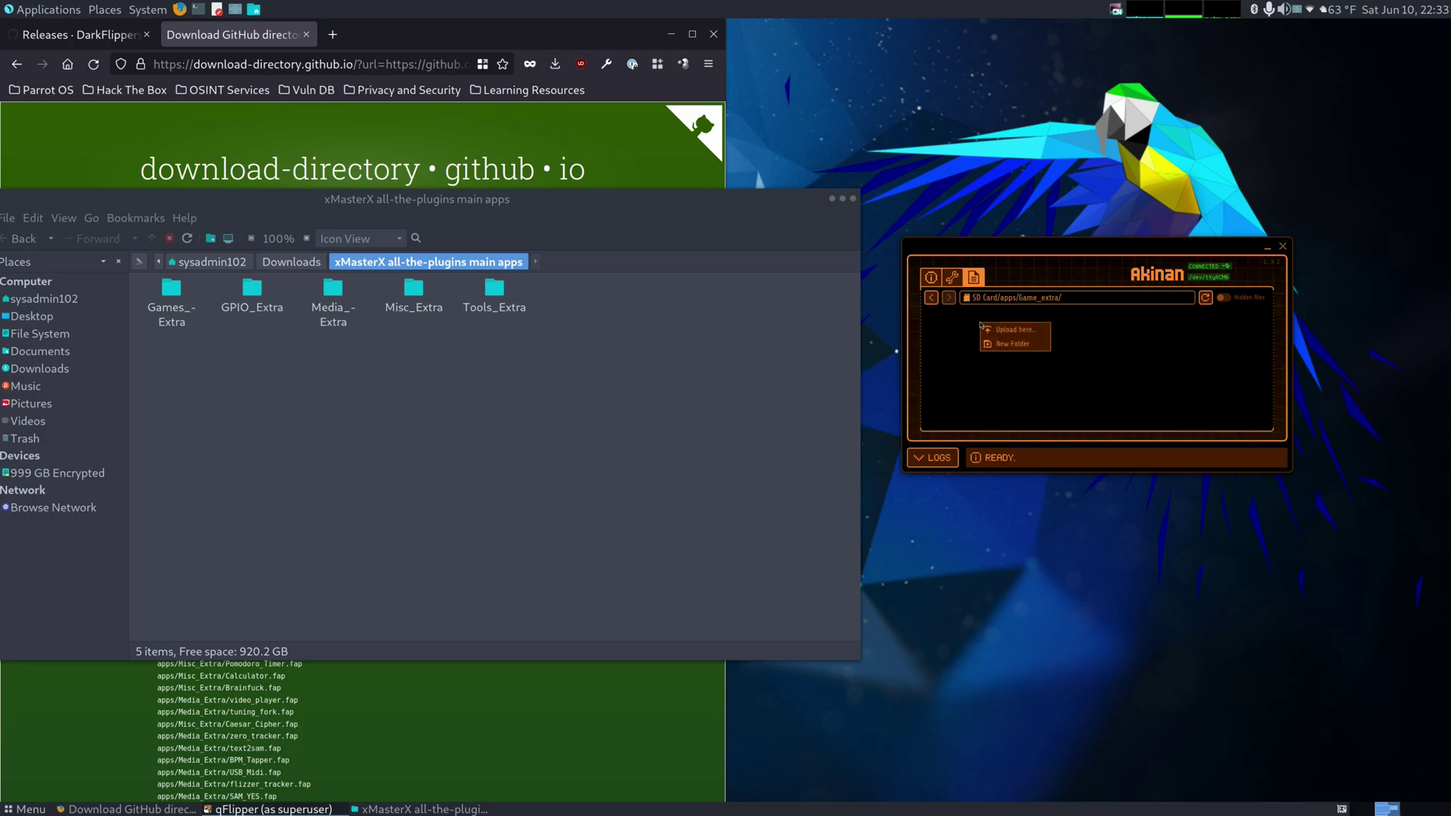
click(997, 329)
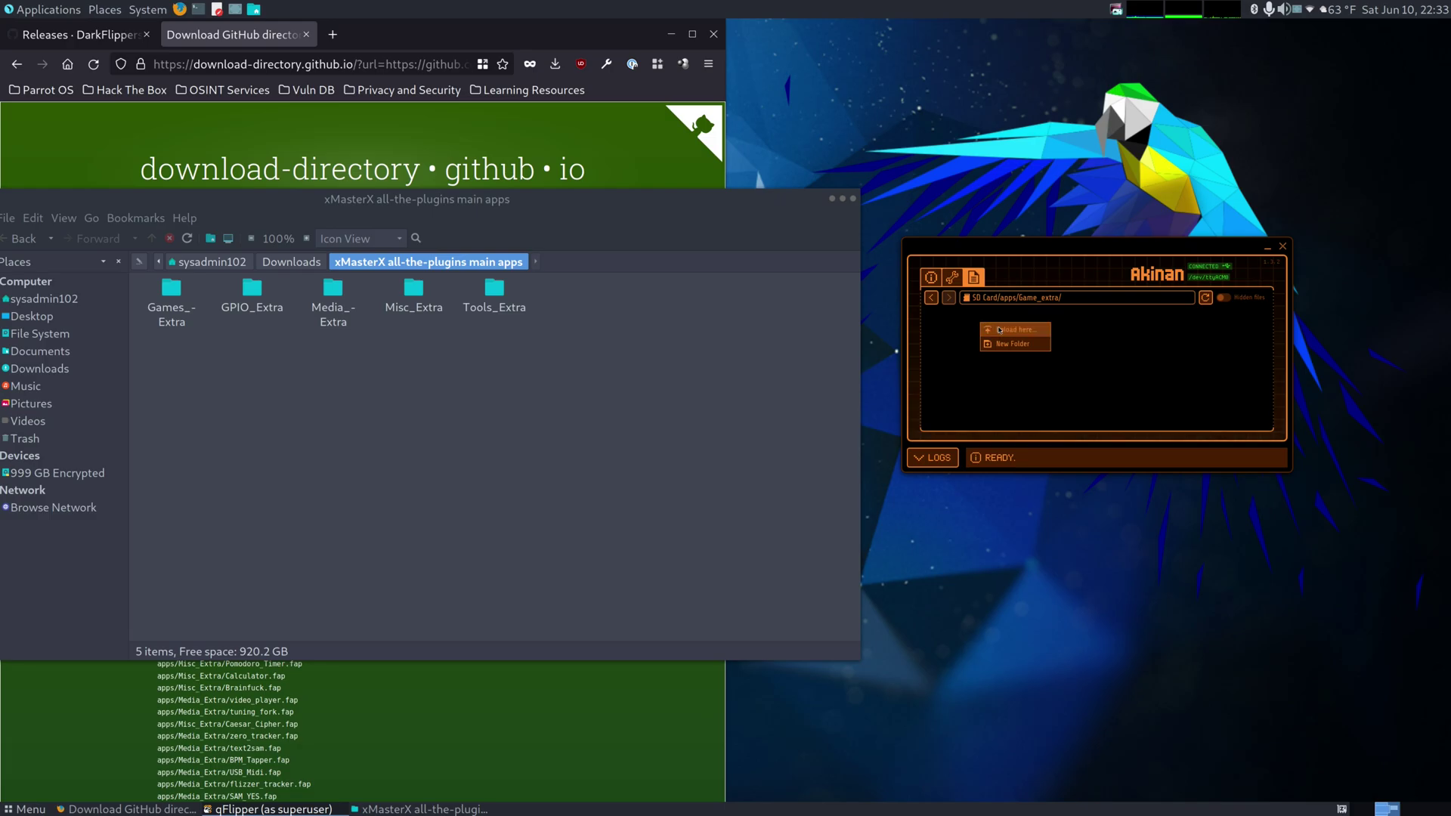
double_click(528, 346)
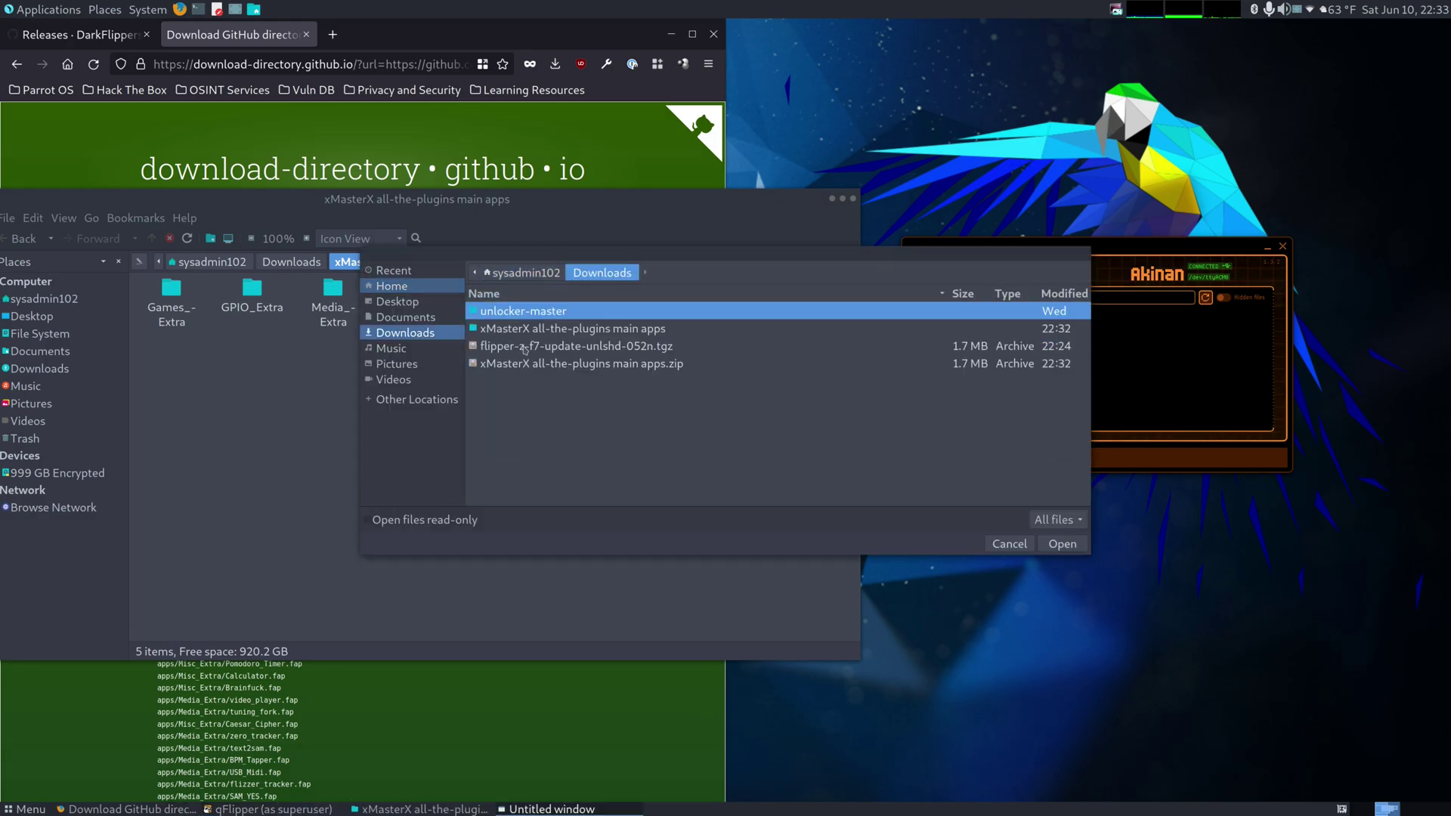
double_click(519, 329)
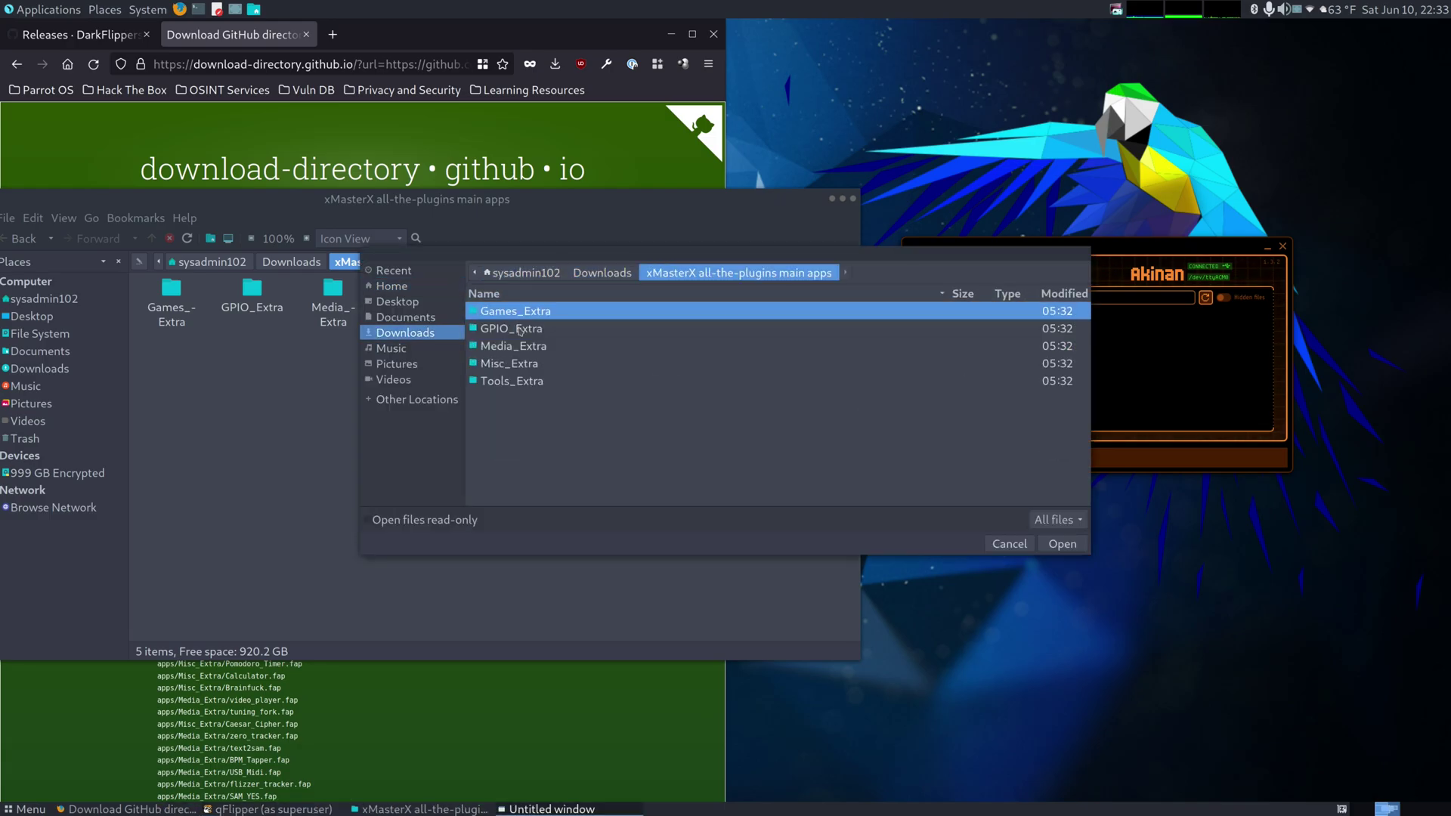
double_click(519, 313)
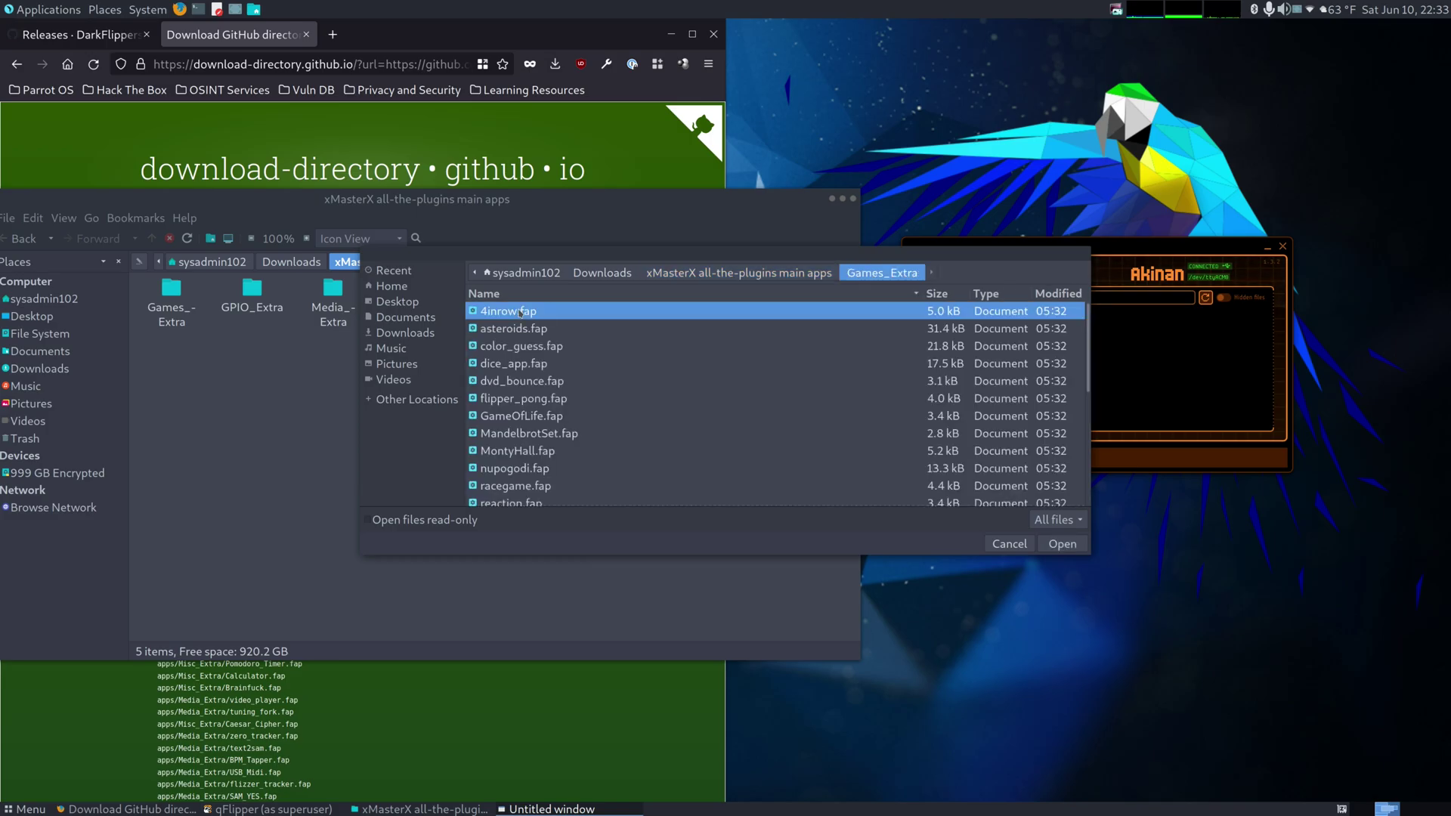
key(ctrl+a)
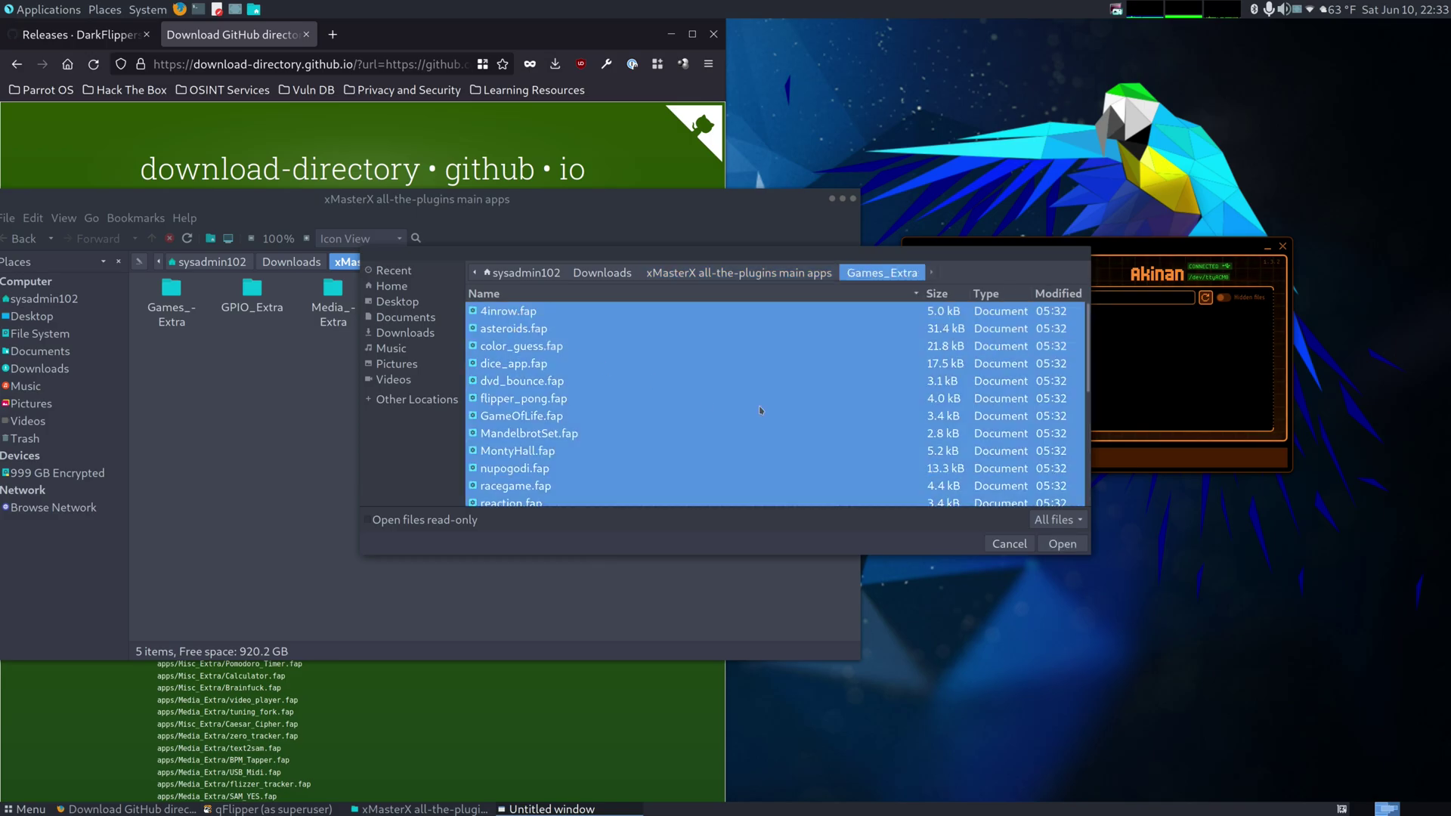
click(1052, 544)
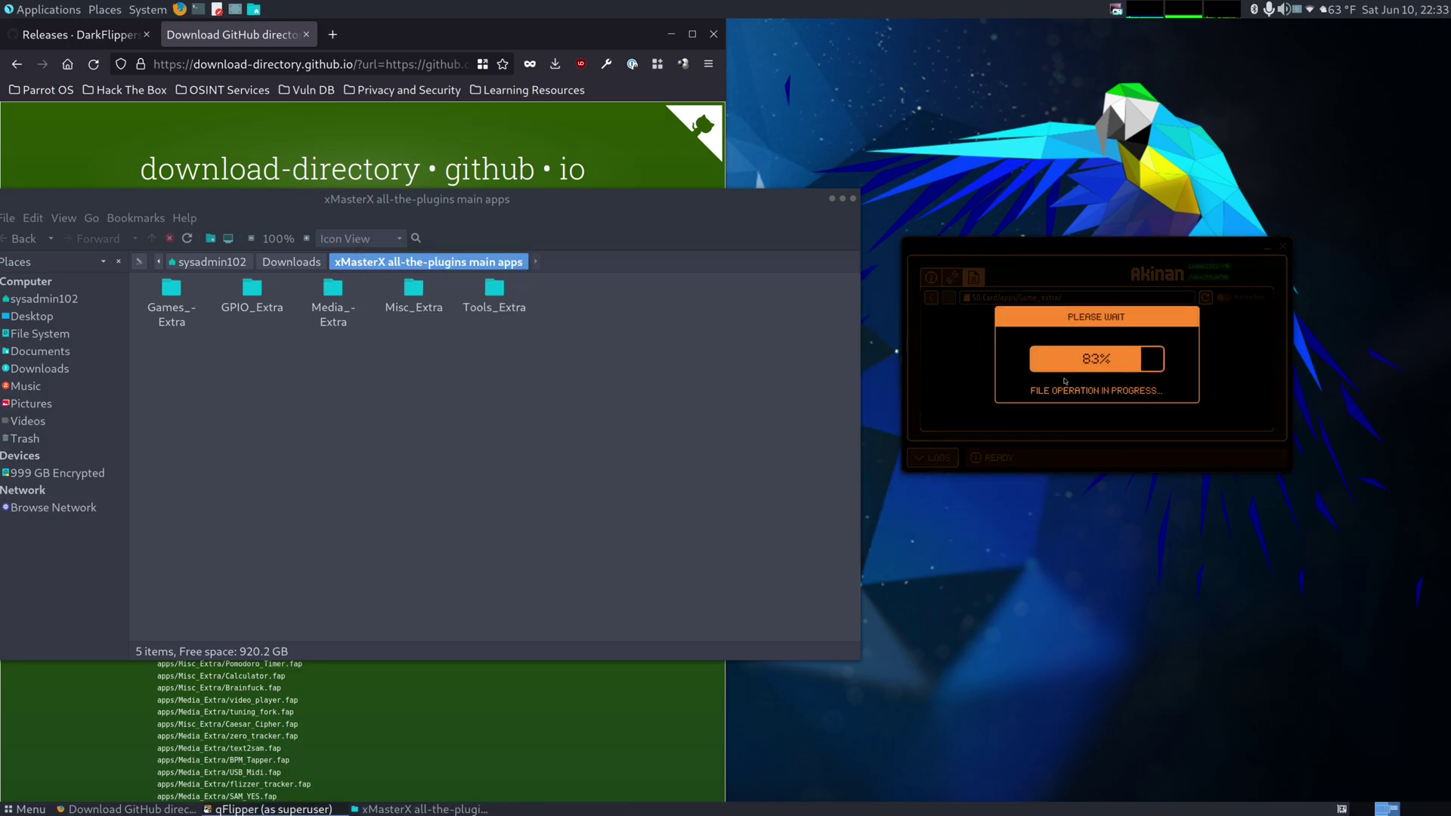
click(930, 298)
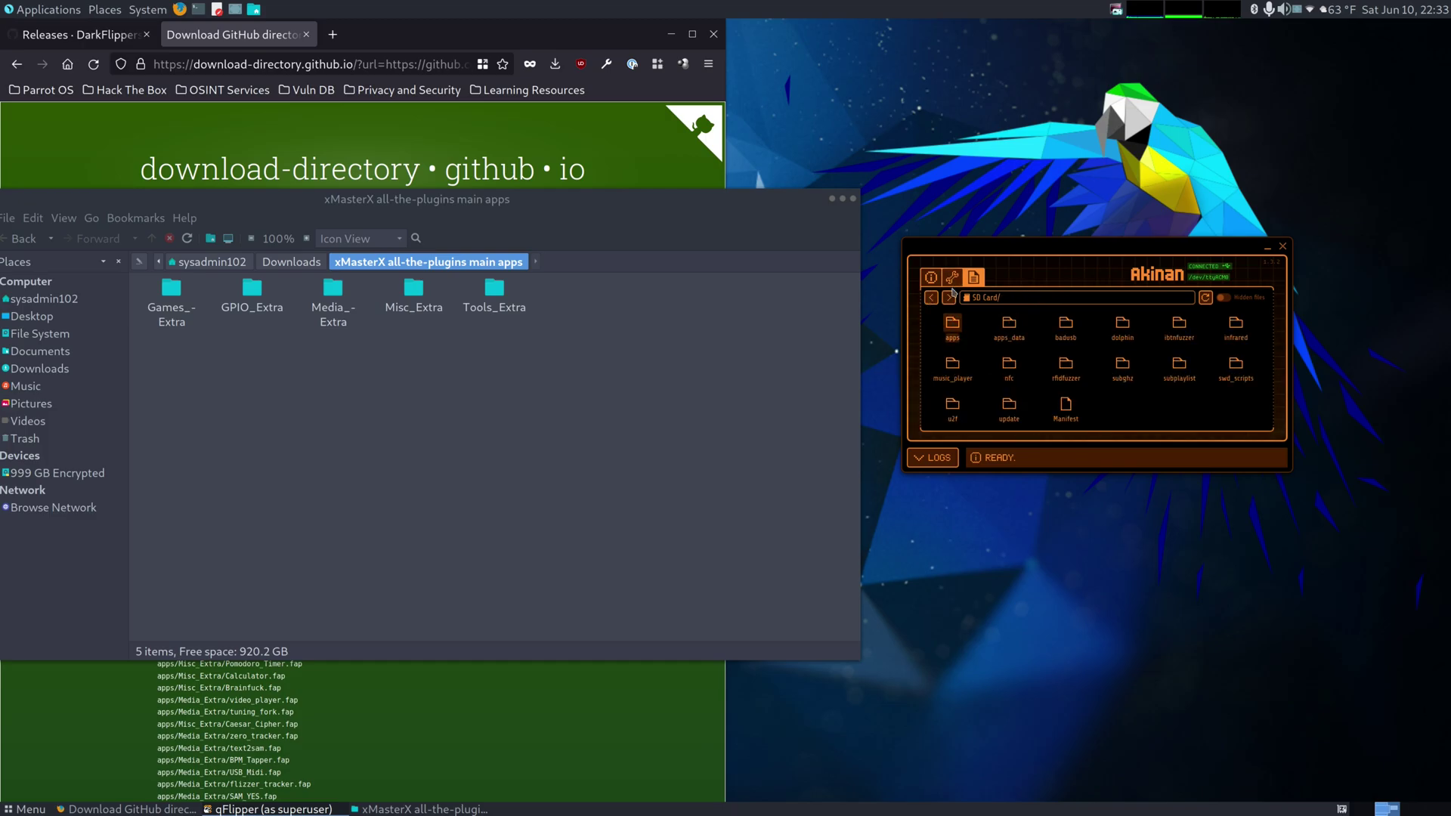
click(950, 297)
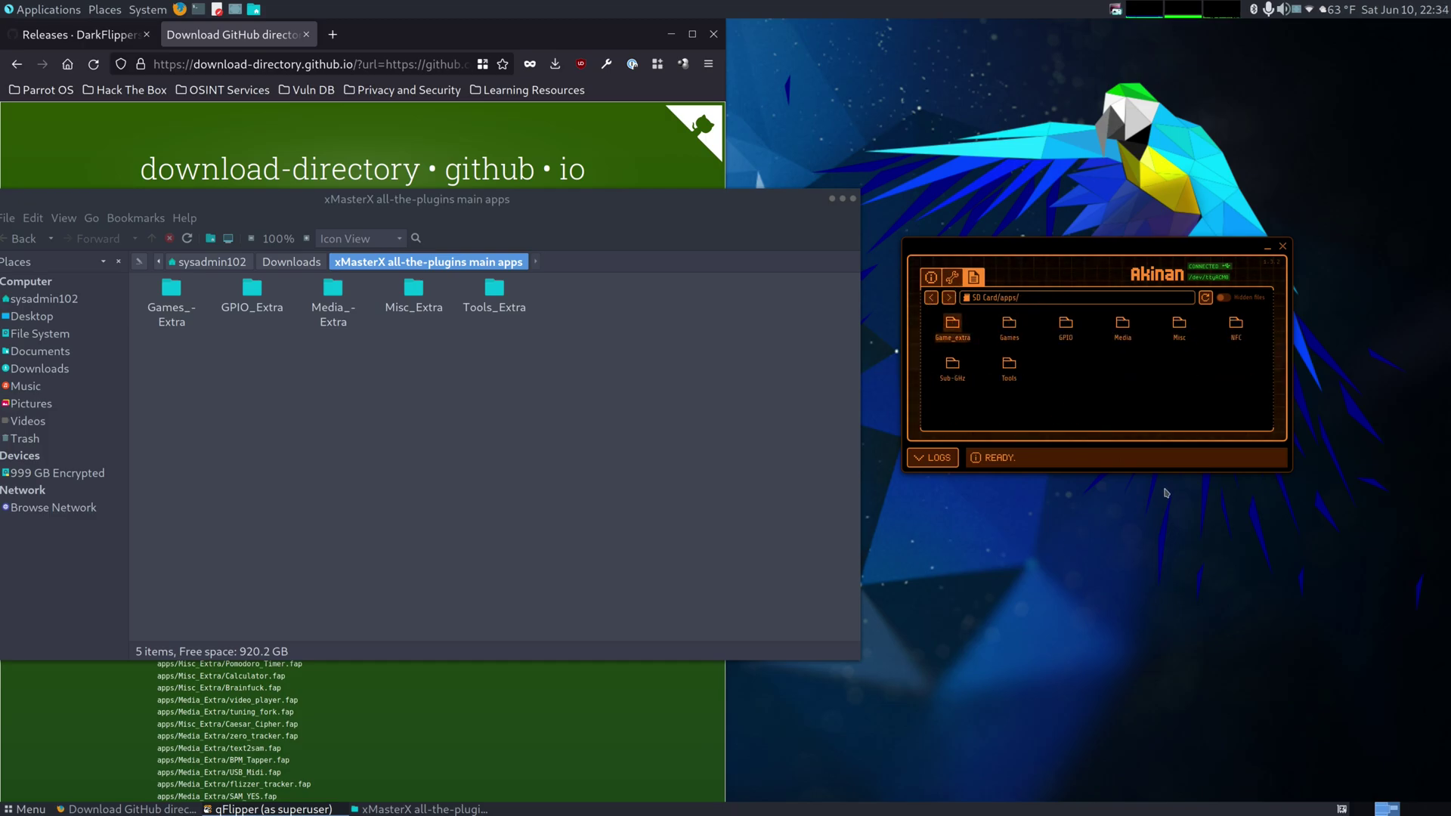